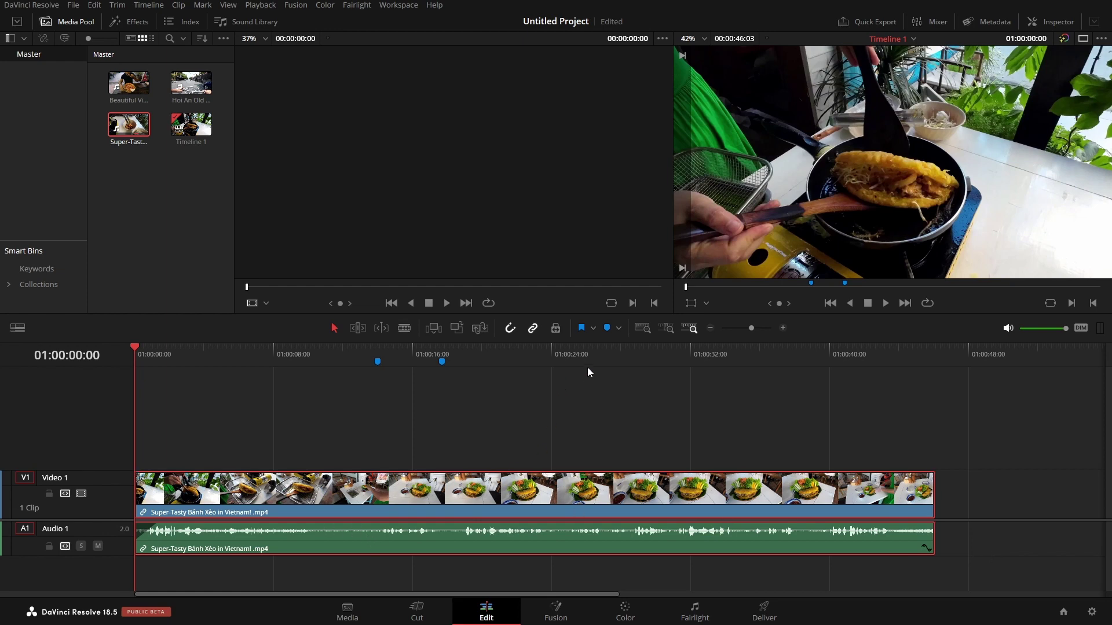
Play a section of the clip from about 26 seconds to hear its original audio, and return the playhead to about 28 seconds
{"action": "left_click", "coordinate": [589, 352]}
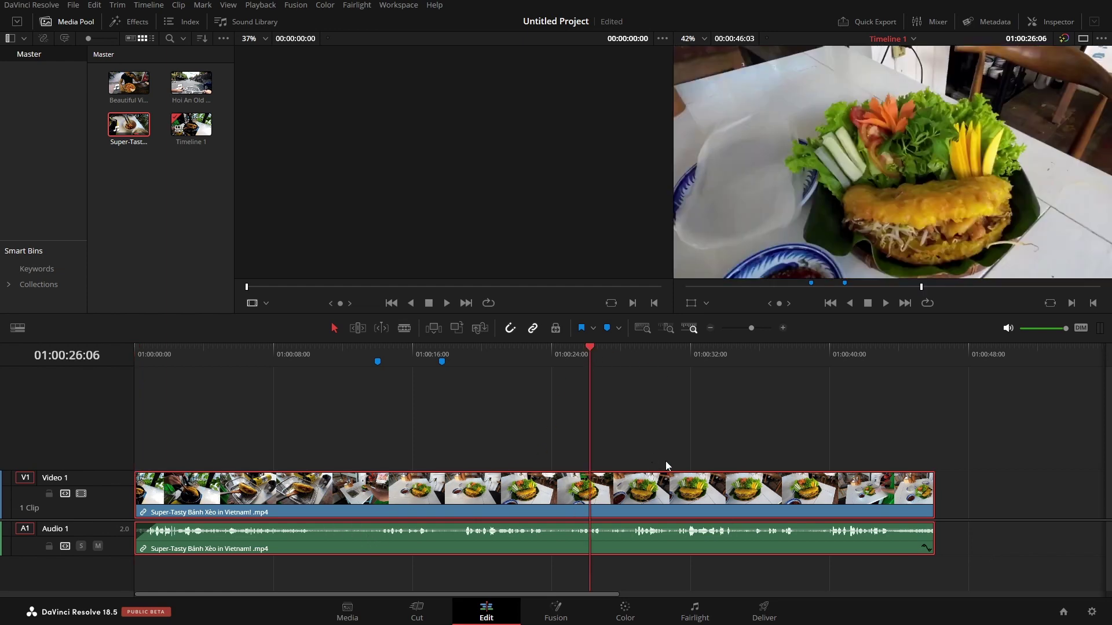
{"action": "key", "text": "space"}
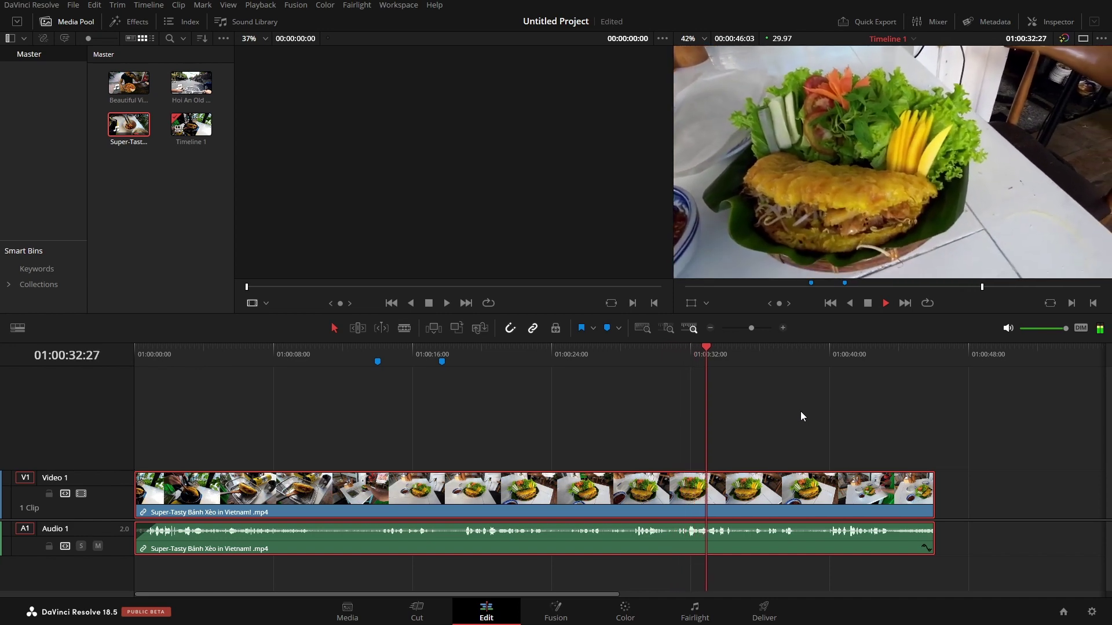
{"action": "left_click", "coordinate": [628, 355]}
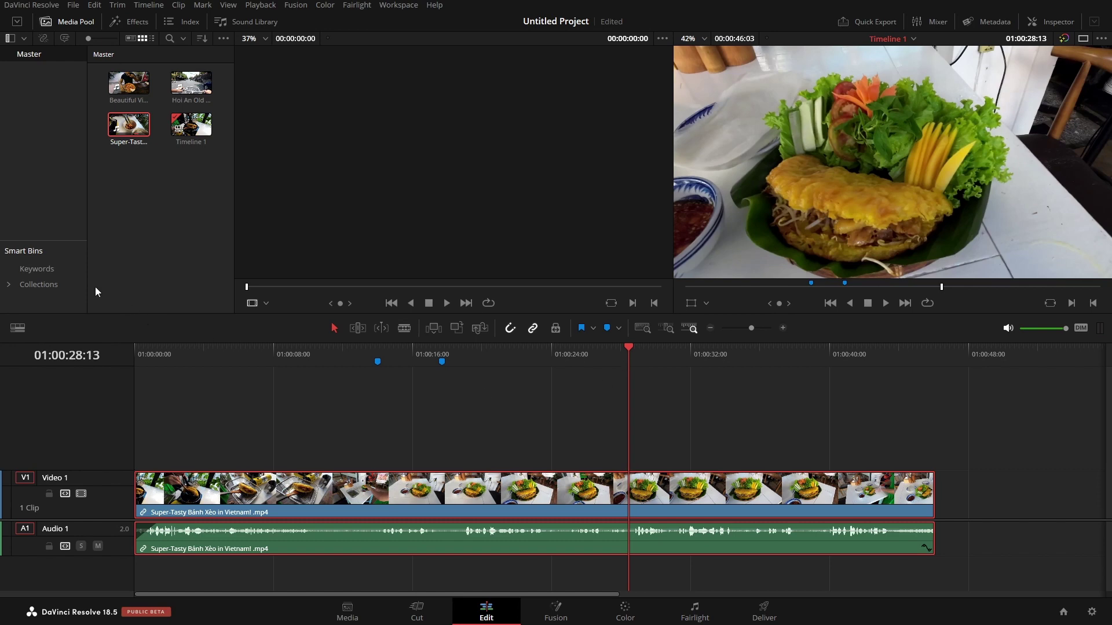
Apply the Fairlight FX Reverb effect to the whole Audio 1 track, keeping its settings window clear of the viewer
{"action": "left_click", "coordinate": [11, 65]}
{"action": "left_click", "coordinate": [130, 21]}
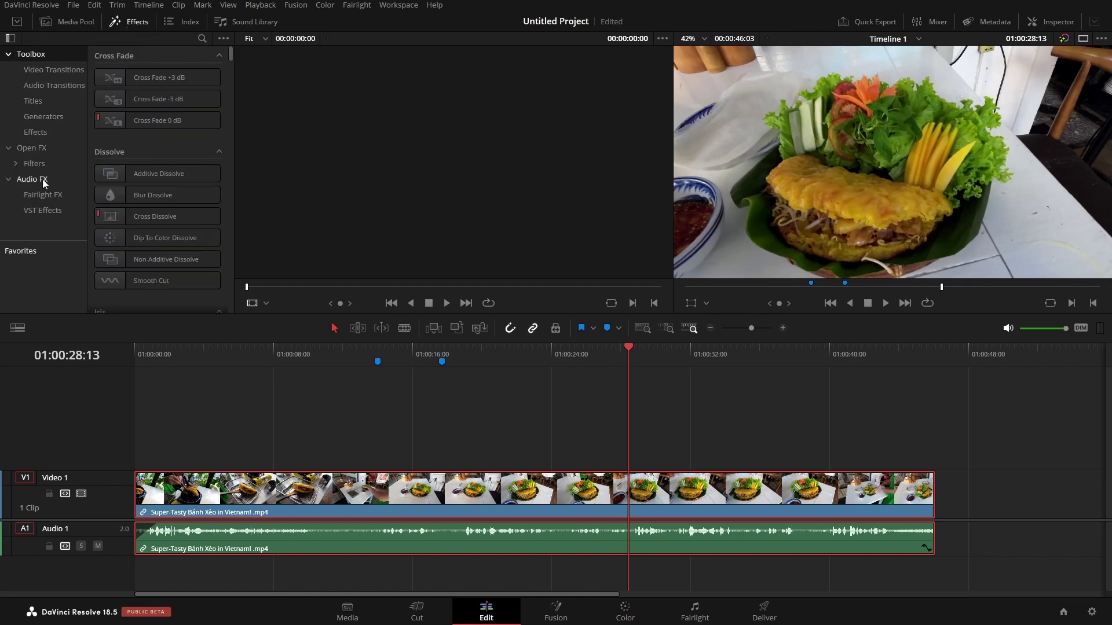
{"action": "left_click", "coordinate": [44, 197]}
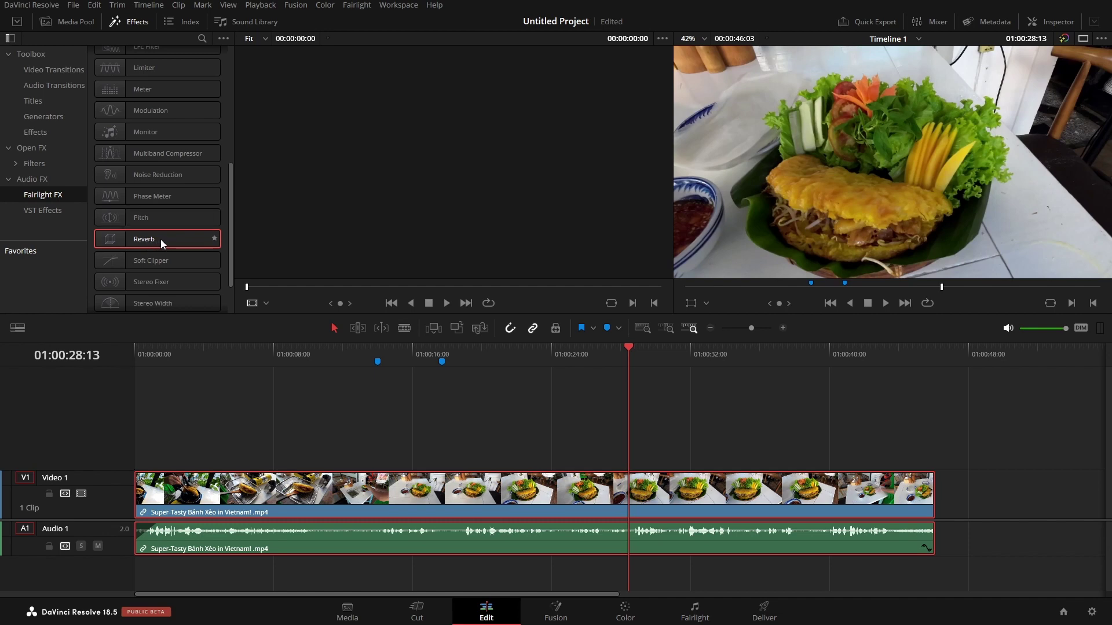
{"action": "left_click_drag", "start_coordinate": [161, 239], "coordinate": [39, 548]}
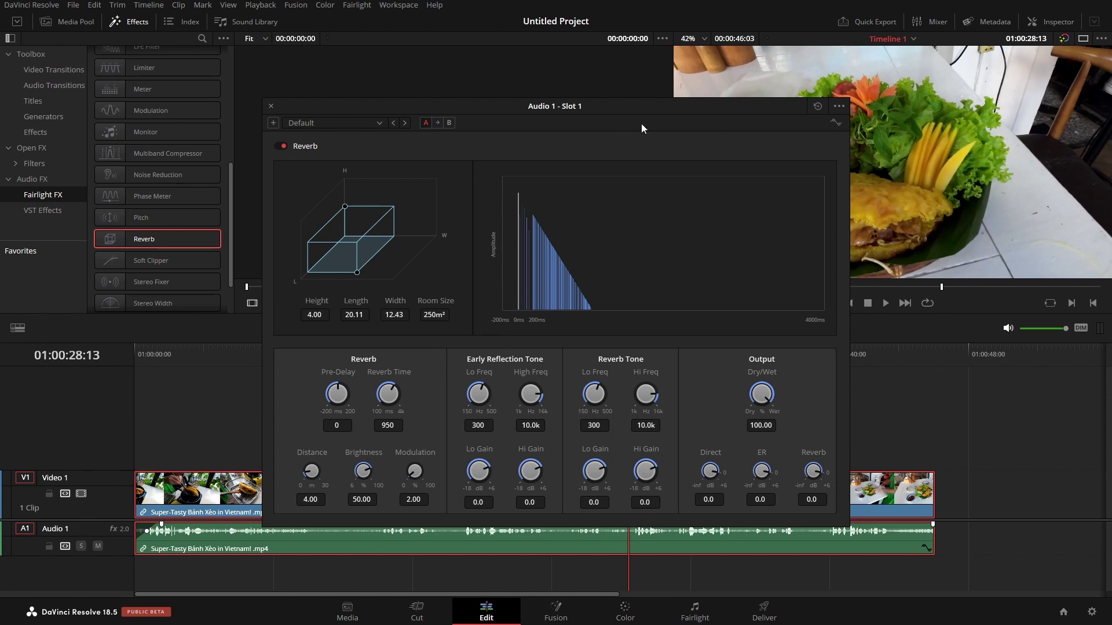
{"action": "left_click_drag", "start_coordinate": [668, 109], "coordinate": [435, 40]}
Play the timeline while lowering the Reverb's Dry/Wet output to 0 and raising it back to 100
{"action": "key", "text": "space"}
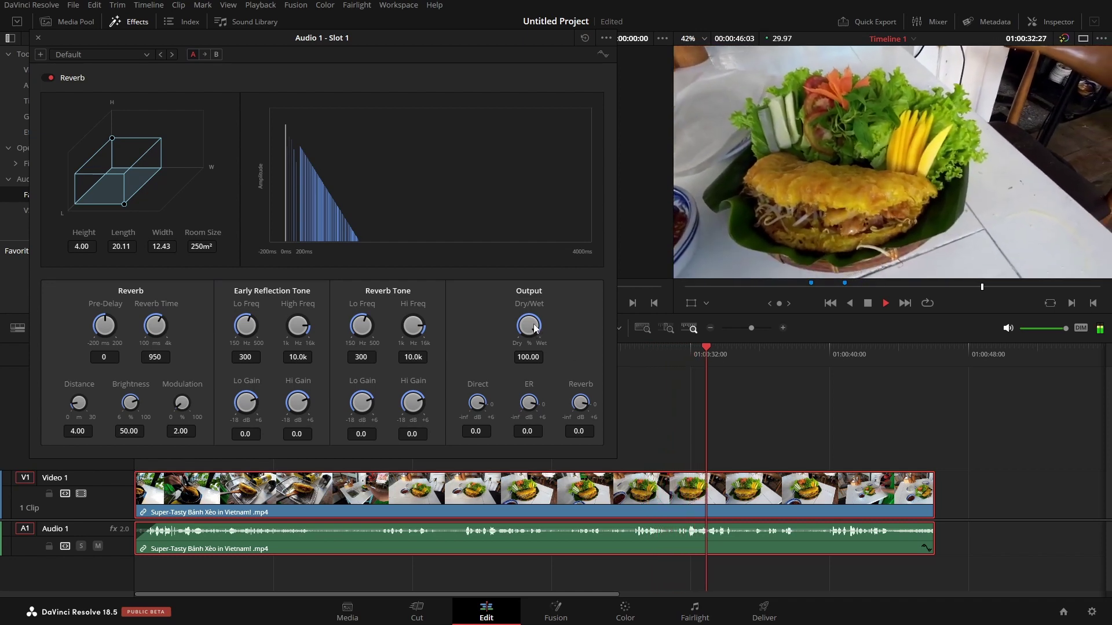
{"action": "left_click_drag", "start_coordinate": [535, 328], "coordinate": [460, 322]}
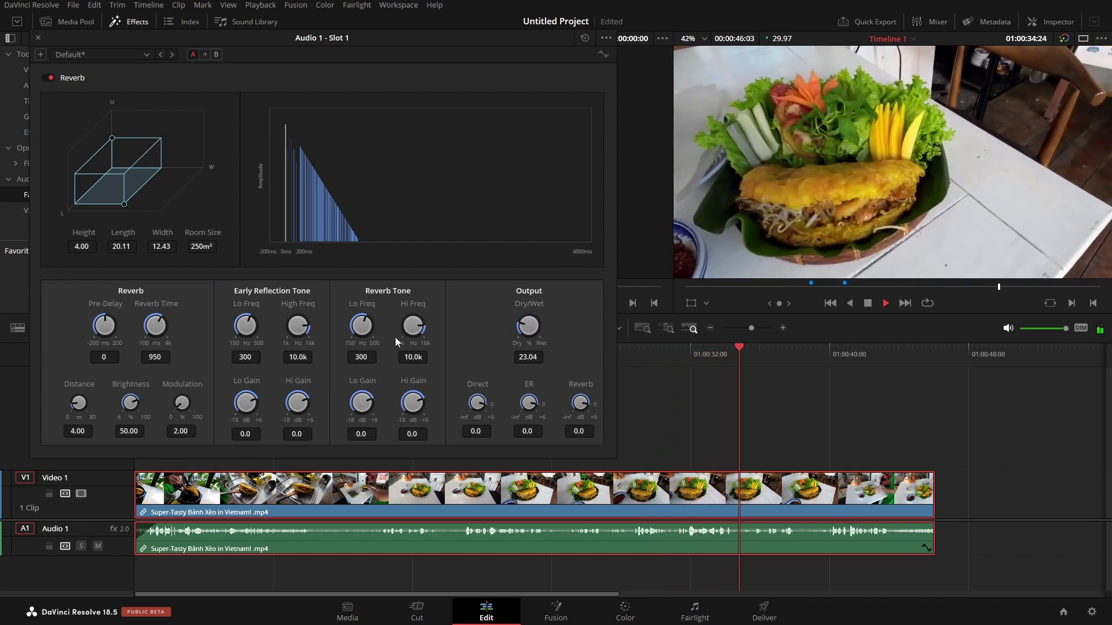
{"action": "left_click_drag", "start_coordinate": [395, 337], "coordinate": [356, 360]}
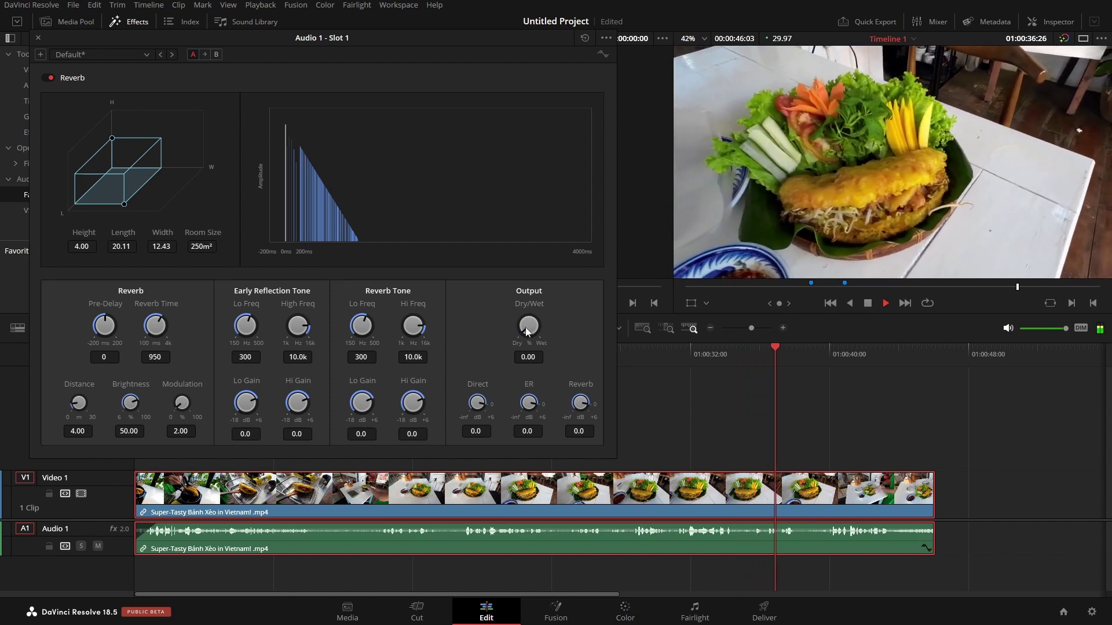
{"action": "left_click_drag", "start_coordinate": [519, 330], "coordinate": [689, 332]}
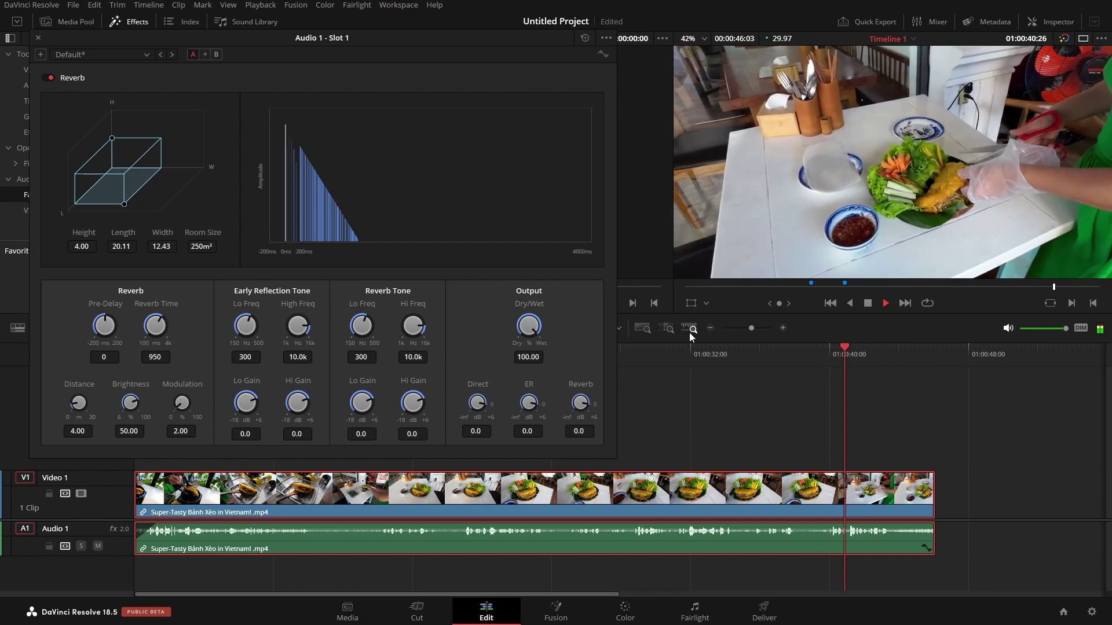
{"action": "key", "text": "space"}
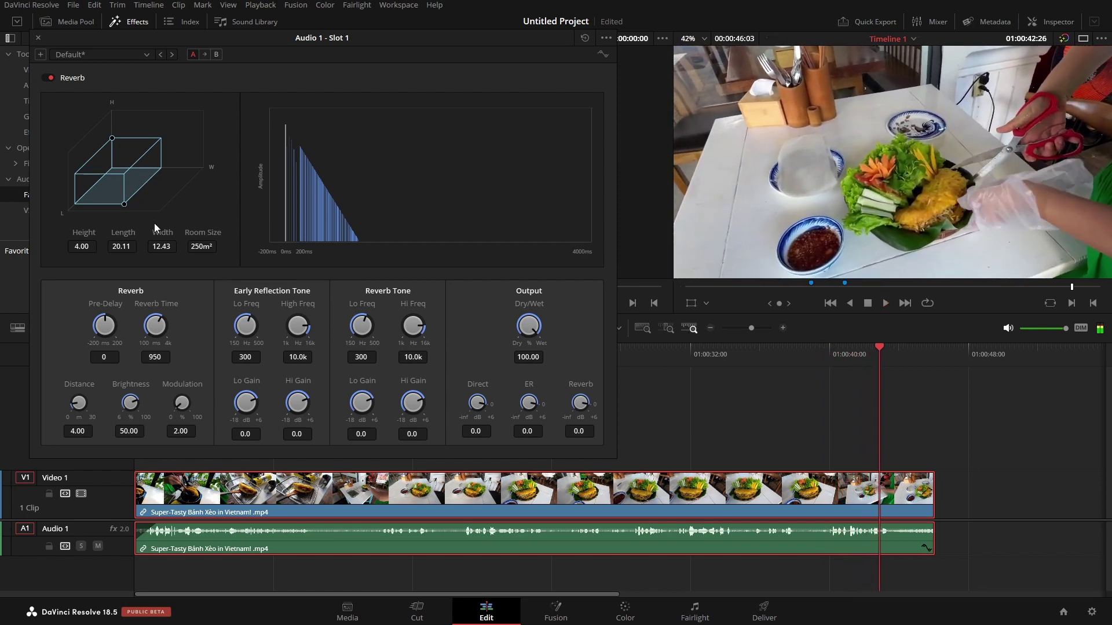
Return the playhead to about 28 seconds and enlarge the Reverb room to height 8.39, length 30.00 and width 40.00
{"action": "left_click", "coordinate": [629, 352]}
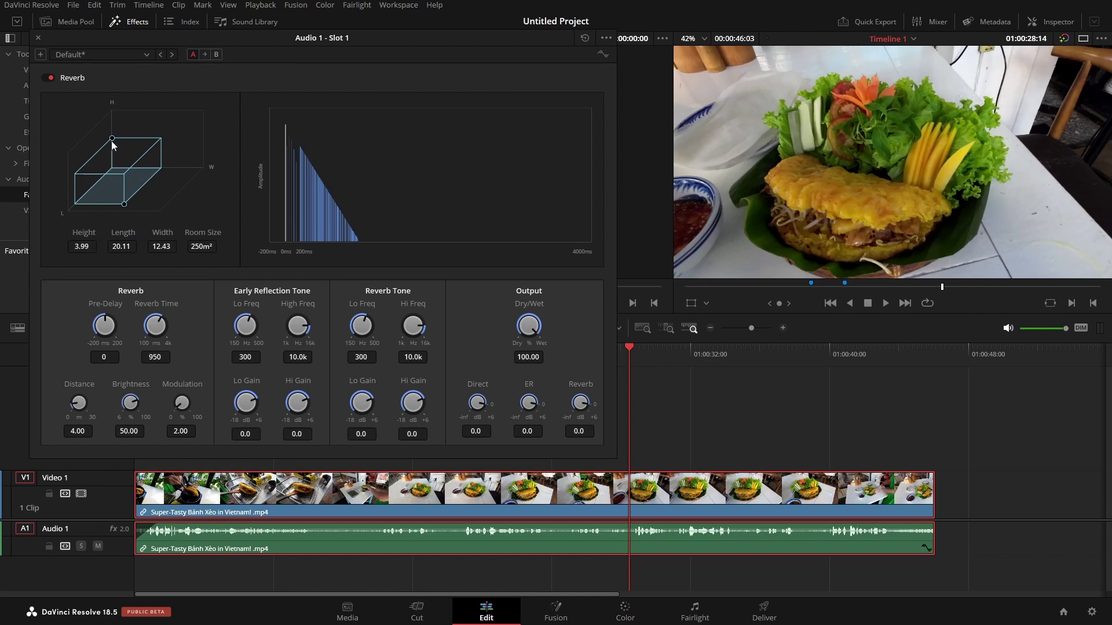
{"action": "left_click_drag", "start_coordinate": [112, 139], "coordinate": [111, 116]}
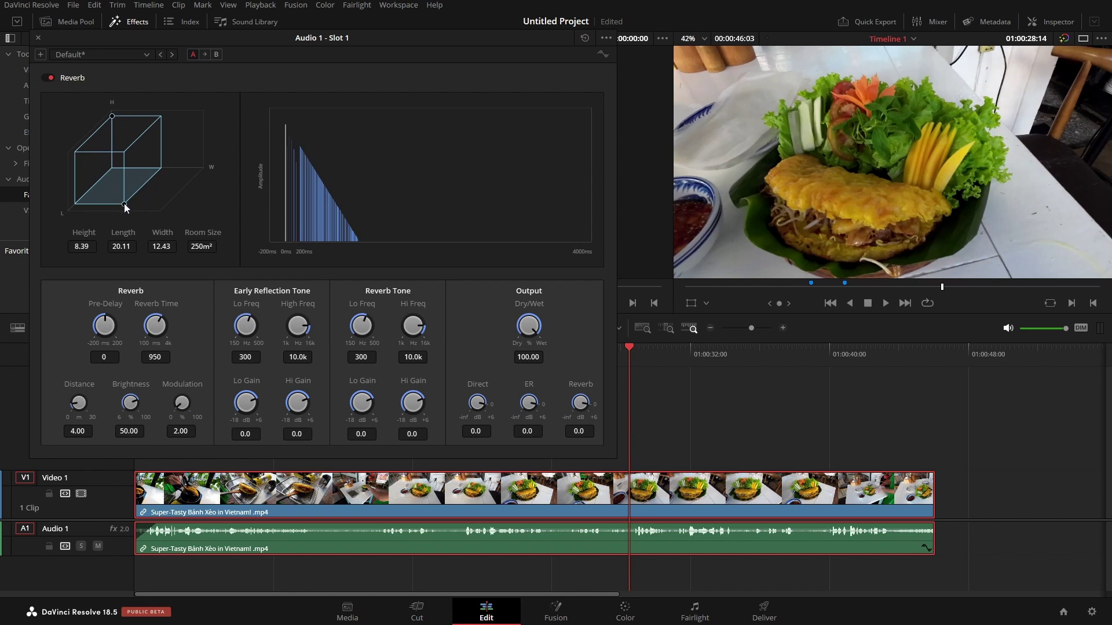
{"action": "left_click_drag", "start_coordinate": [124, 204], "coordinate": [160, 212]}
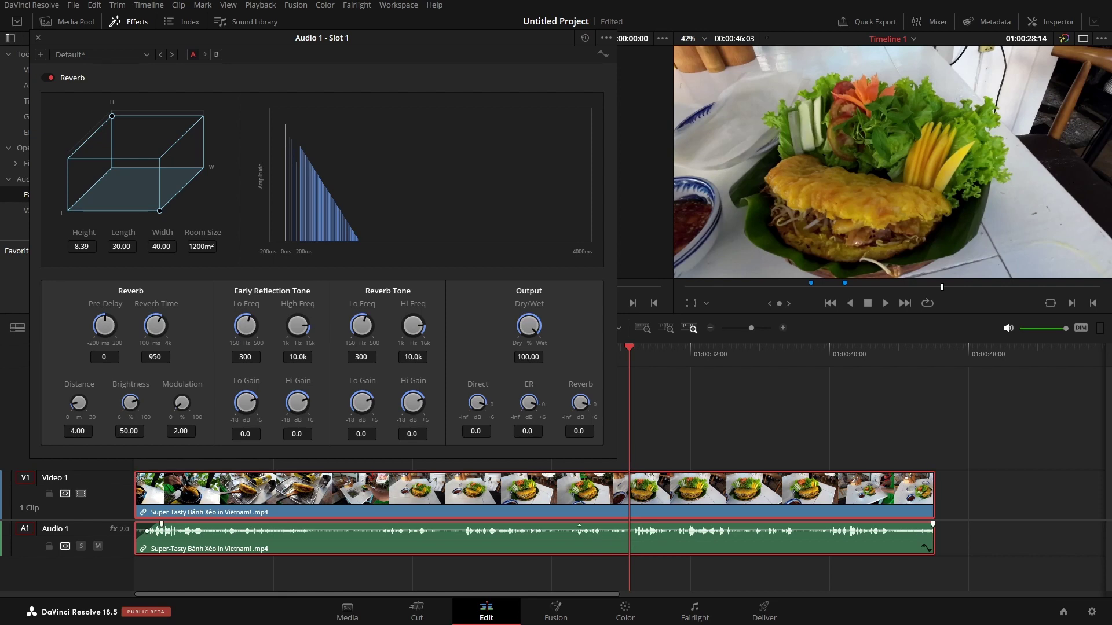
During playback, try a Reverb Time of 4000 ms, reduce it to about 1036 ms, and listen with the effect window closed
{"action": "key", "text": "space"}
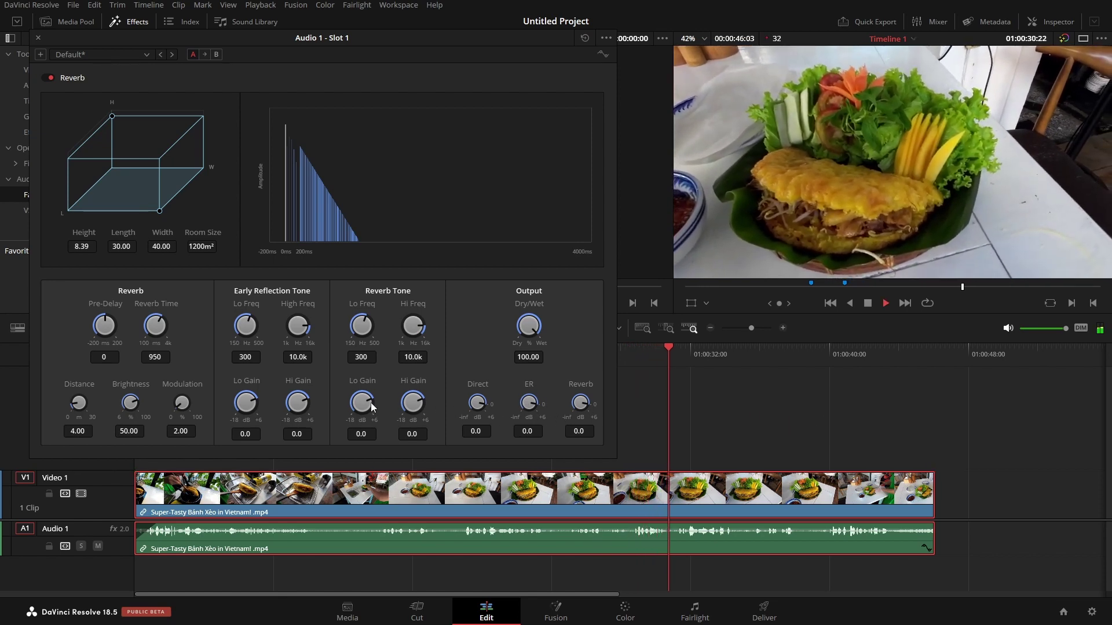
{"action": "left_click_drag", "start_coordinate": [155, 330], "coordinate": [218, 336]}
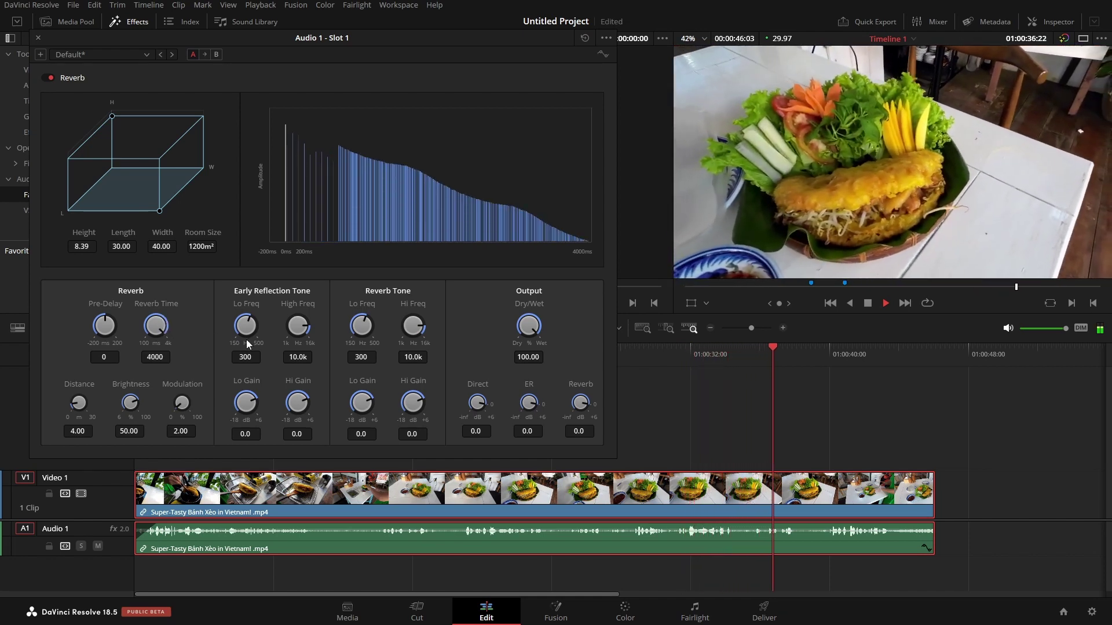
{"action": "left_click_drag", "start_coordinate": [165, 336], "coordinate": [110, 342]}
{"action": "key", "text": "space"}
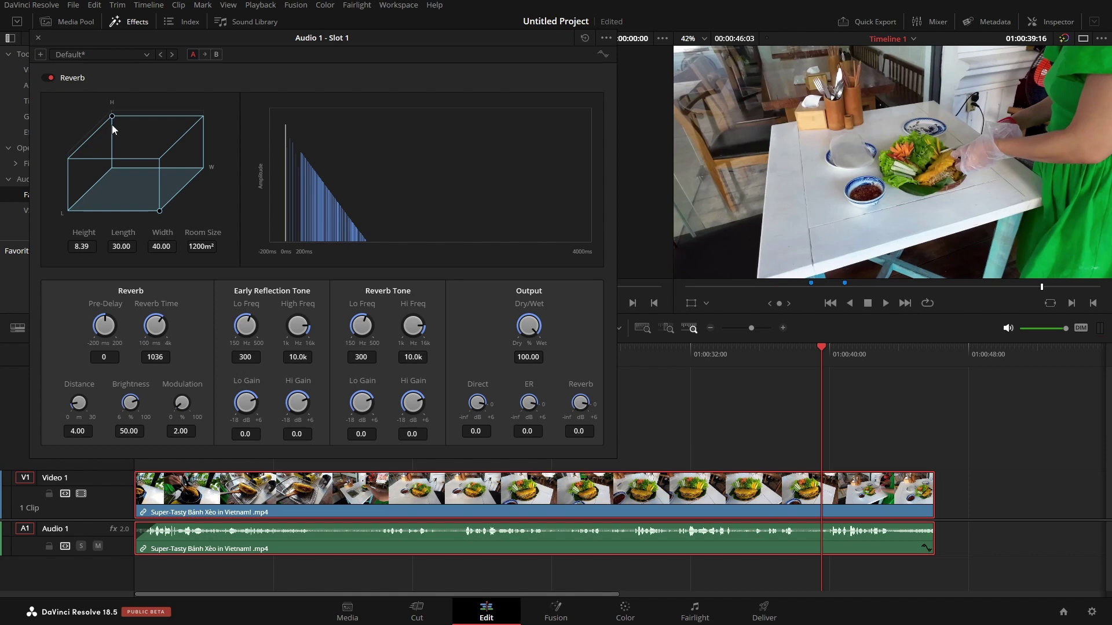
{"action": "left_click", "coordinate": [38, 39]}
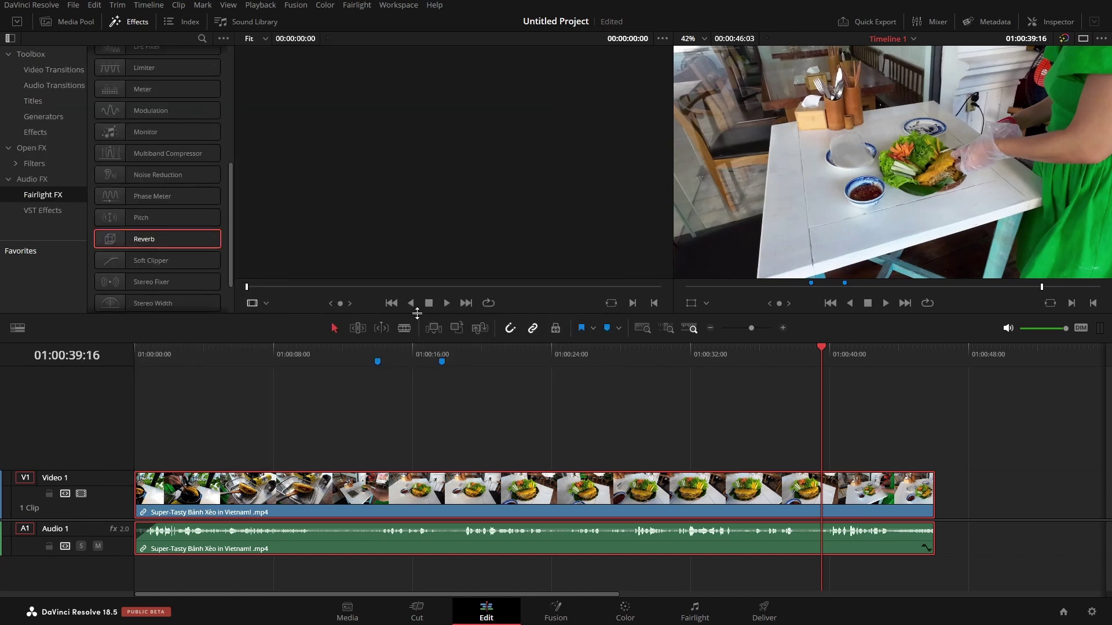
{"action": "key", "text": "space"}
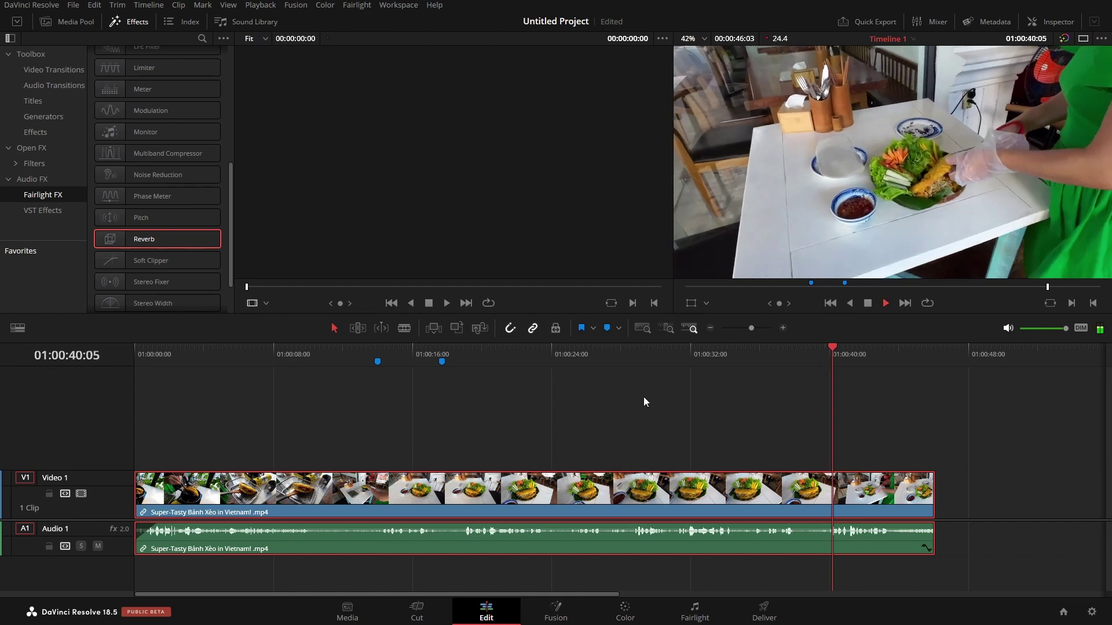
{"action": "key", "text": "space"}
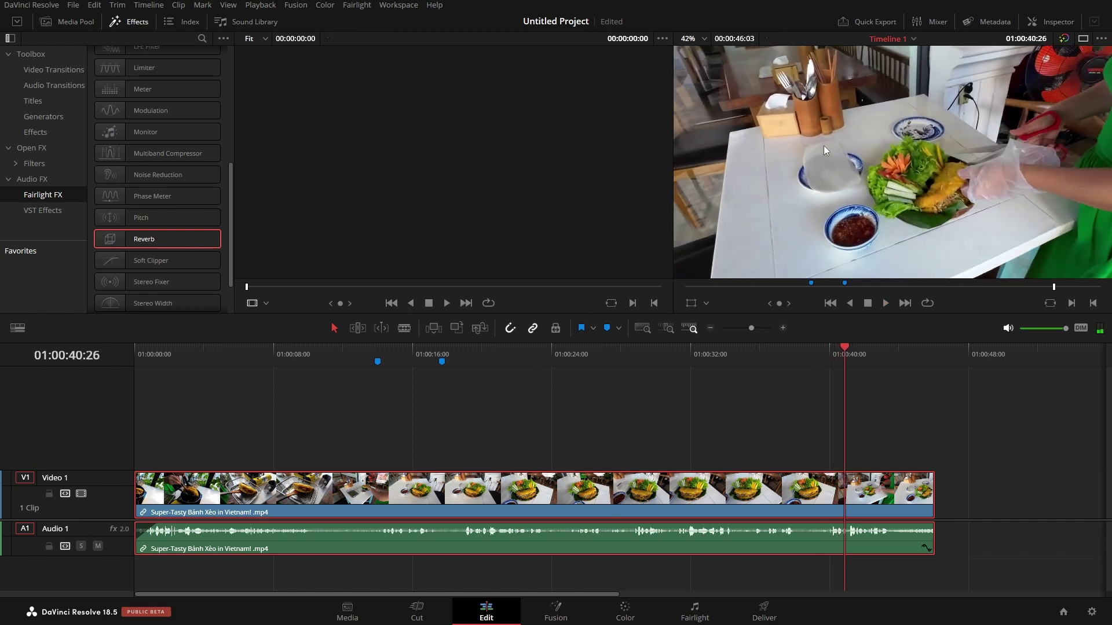
Look through the clip's audio properties in the Inspector and display the Audio 1 track's Reverb parameters
{"action": "left_click", "coordinate": [1053, 22]}
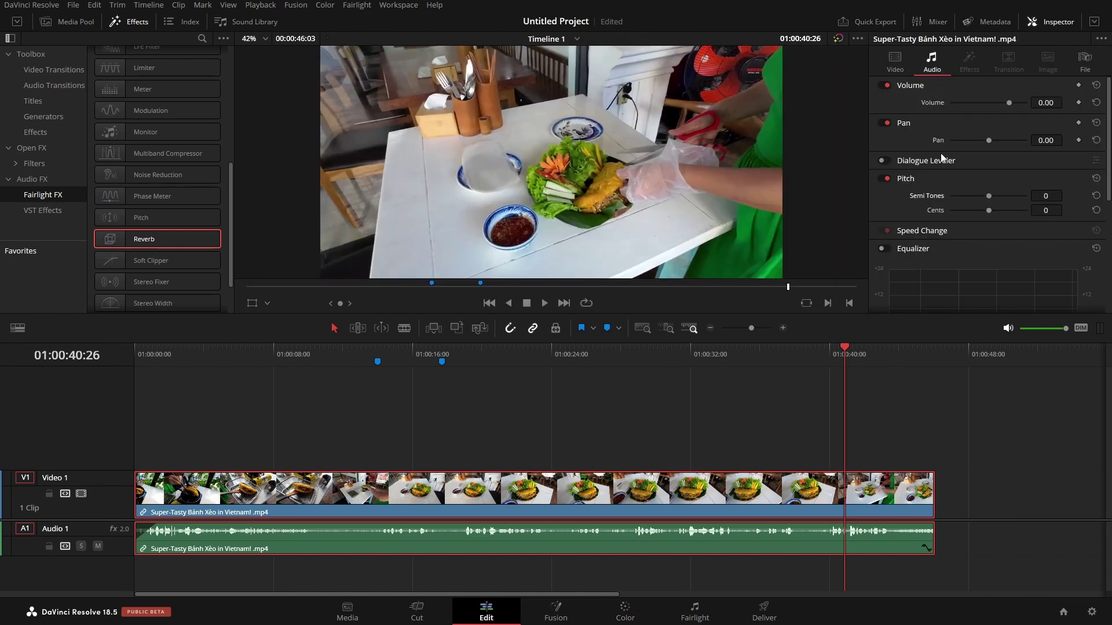
{"action": "scroll", "coordinate": [996, 173], "scroll_direction": "down", "scroll_amount": 3}
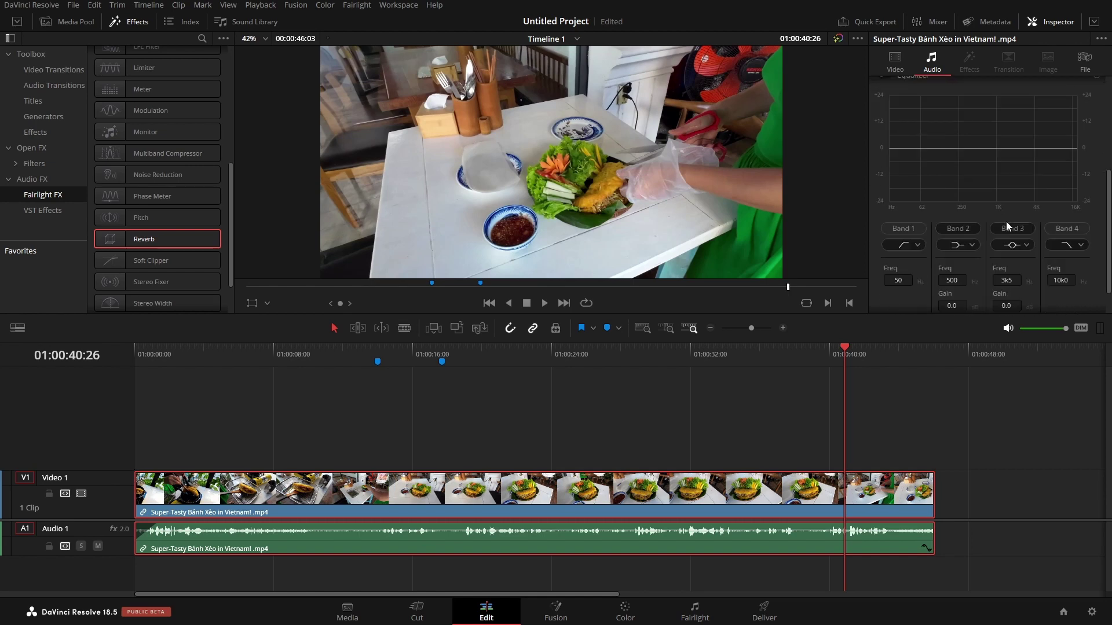
{"action": "scroll", "coordinate": [1007, 215], "scroll_direction": "up", "scroll_amount": 3}
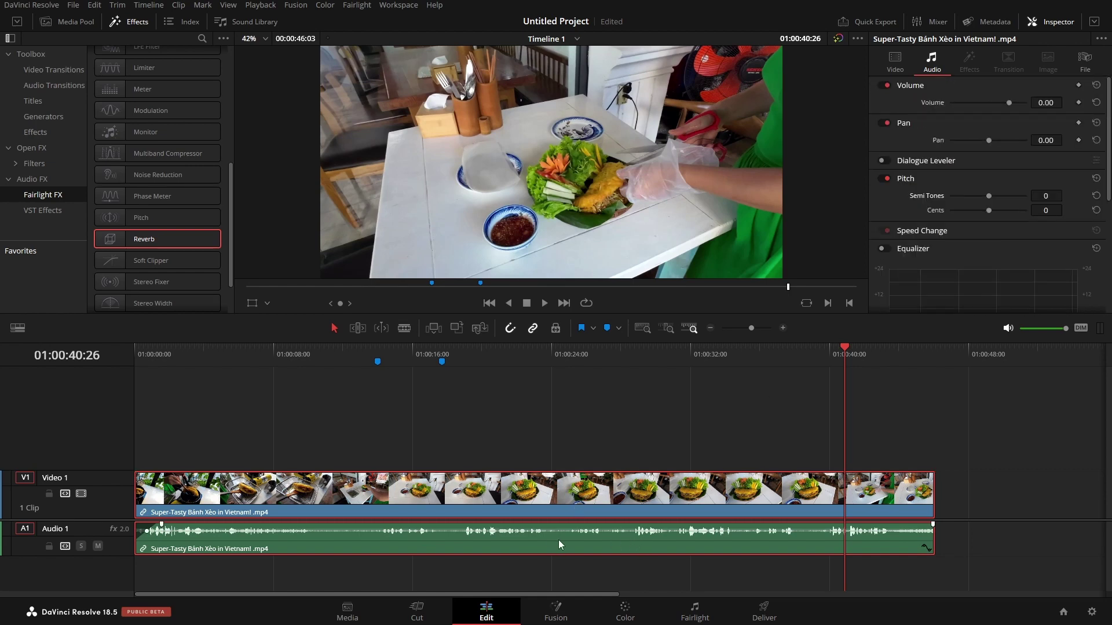
{"action": "left_click", "coordinate": [25, 551]}
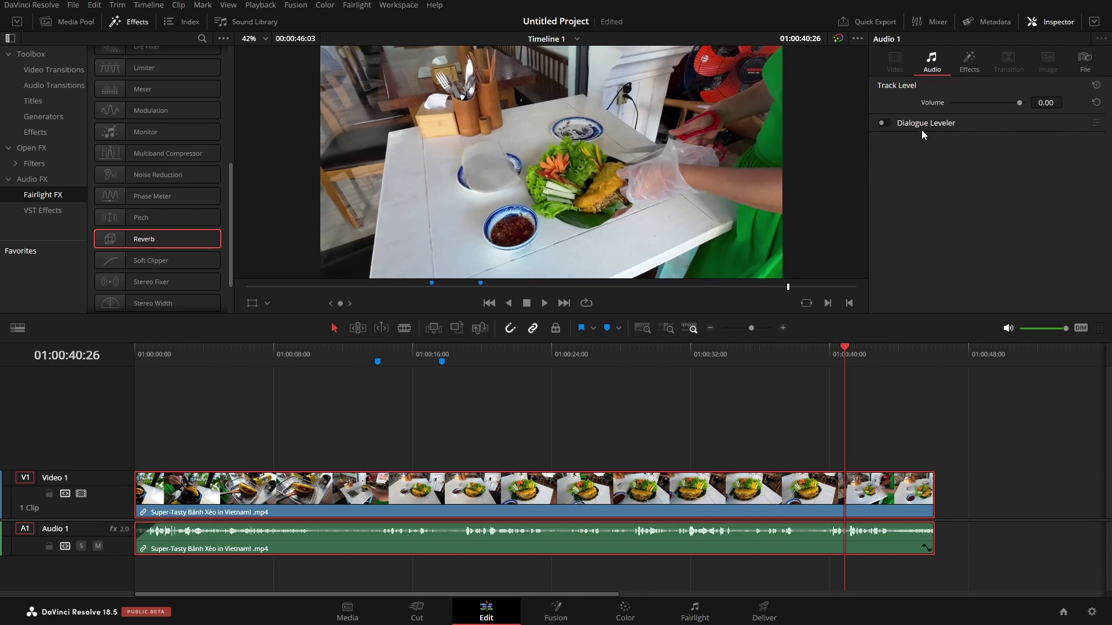
{"action": "left_click", "coordinate": [969, 61]}
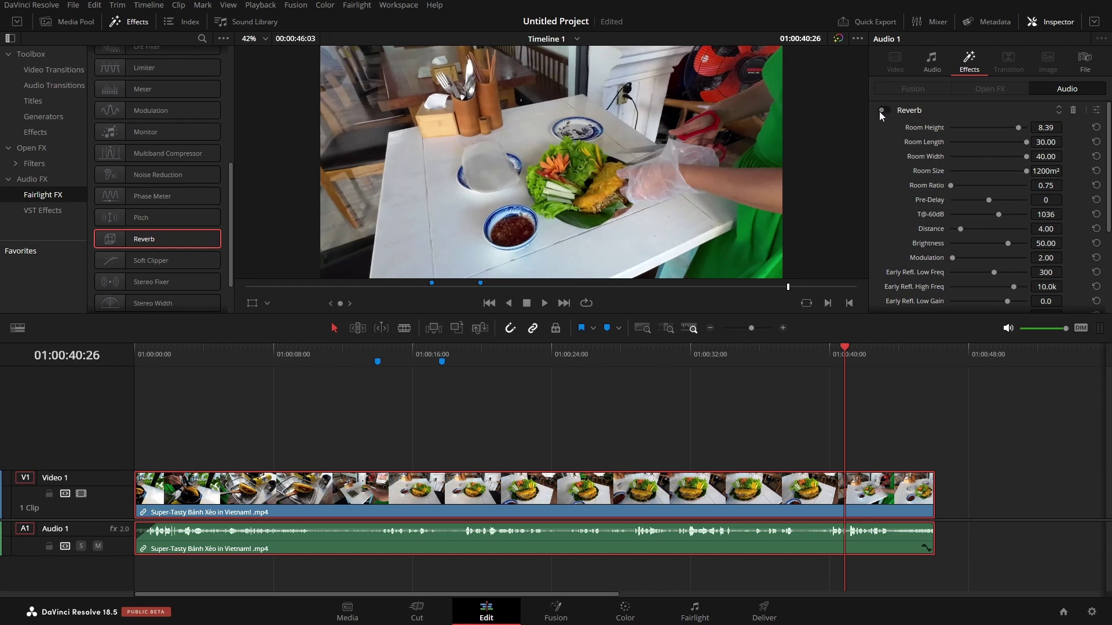
Save the project and play the track with Reverb bypassed, re-enabling the effect after the comparison
{"action": "key", "text": "ctrl+s"}
{"action": "key", "text": "space"}
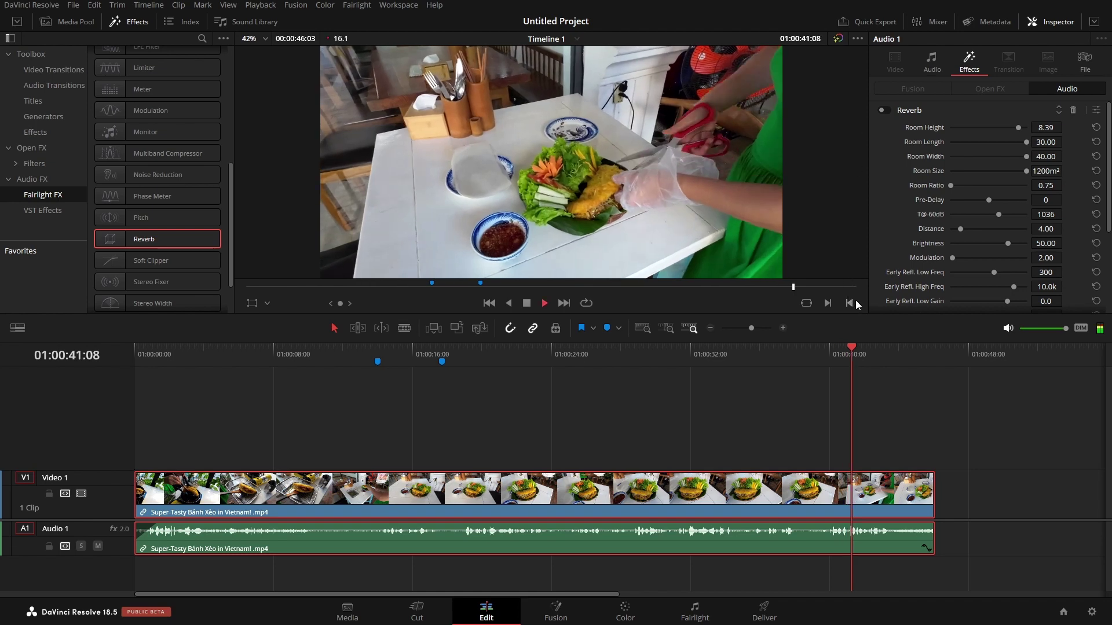
{"action": "left_click", "coordinate": [883, 110]}
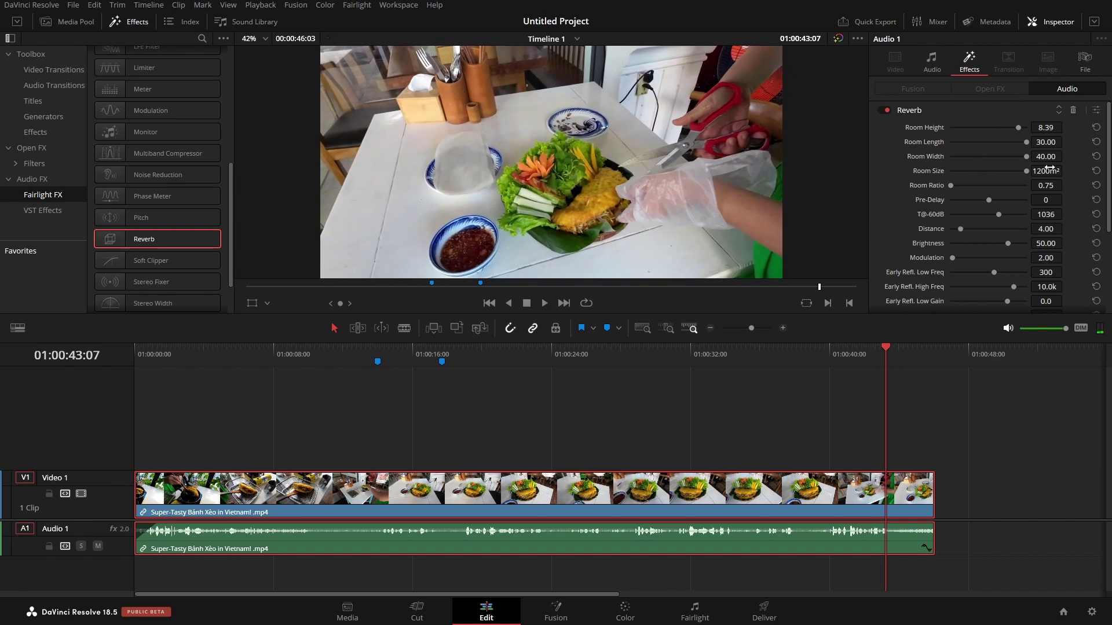
Review the Reverb's settings in its own window and in the Inspector, and delete the effect from Audio 1
{"action": "left_click", "coordinate": [1096, 113]}
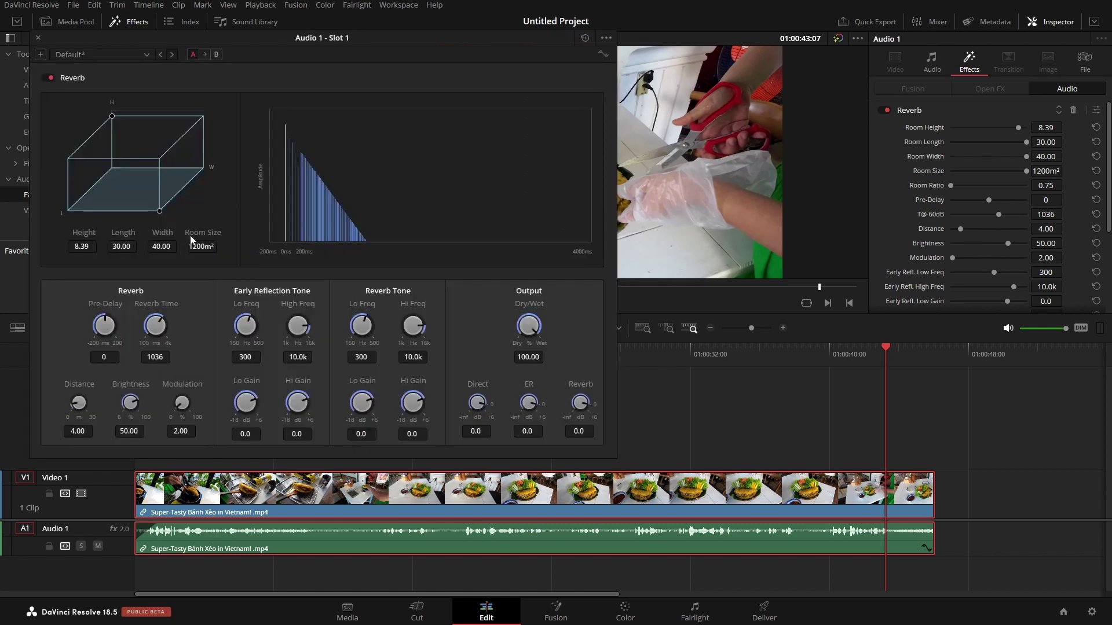
{"action": "left_click", "coordinate": [38, 38]}
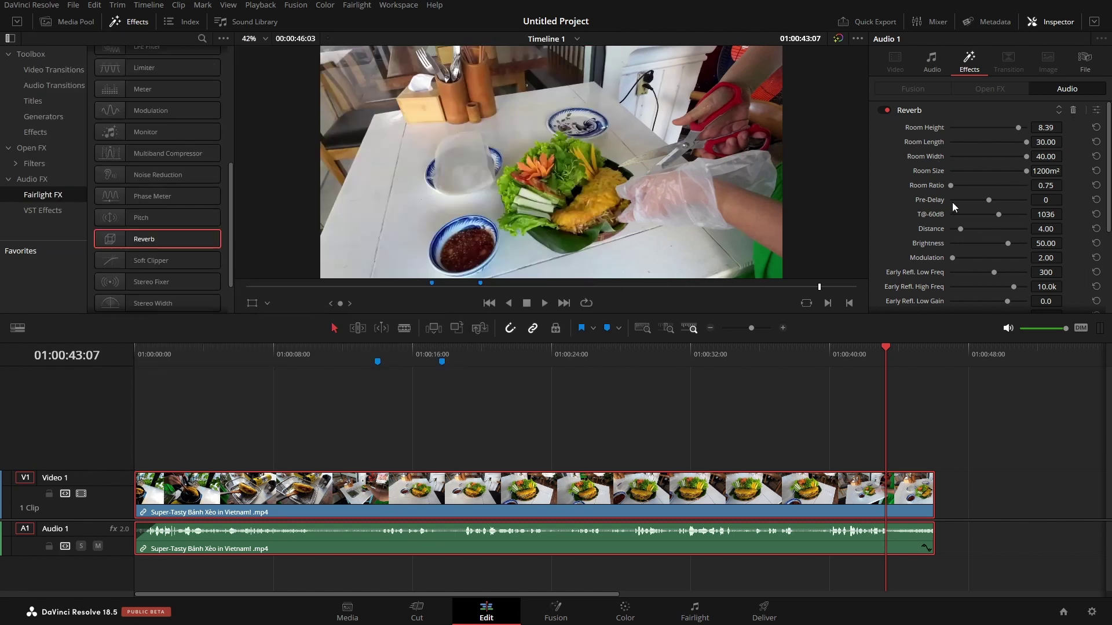
{"action": "scroll", "coordinate": [953, 206], "scroll_direction": "down", "scroll_amount": 5}
{"action": "scroll", "coordinate": [957, 203], "scroll_direction": "up", "scroll_amount": 5}
{"action": "left_click", "coordinate": [1069, 114]}
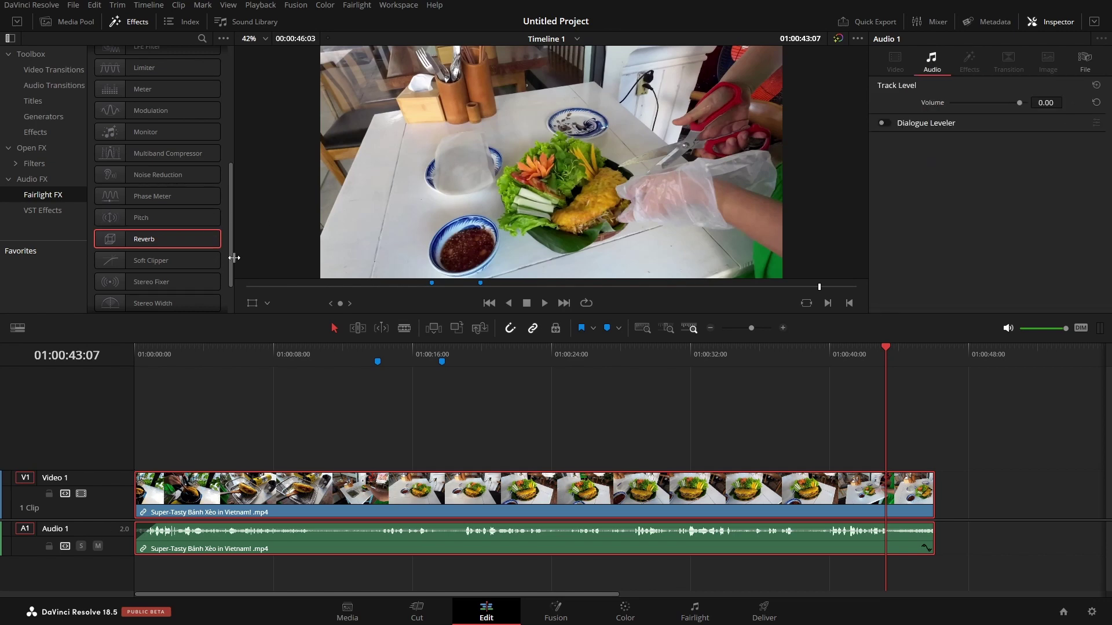
Apply the Fairlight FX Chorus effect to the whole Audio 1 track
{"action": "left_click_drag", "start_coordinate": [231, 253], "coordinate": [220, 136]}
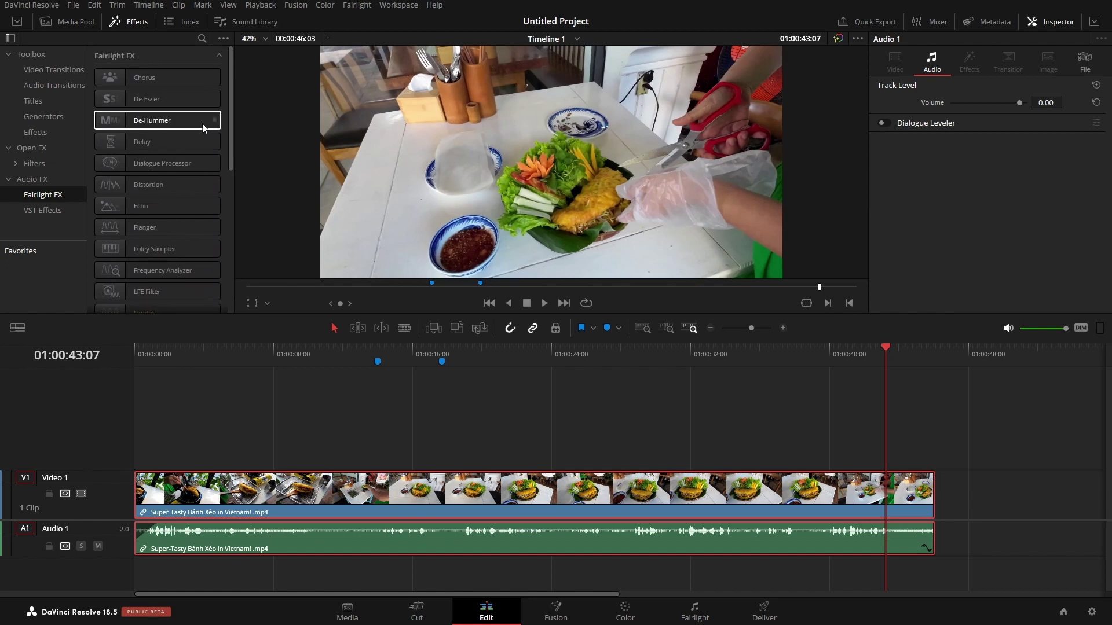
{"action": "left_click_drag", "start_coordinate": [137, 84], "coordinate": [48, 553]}
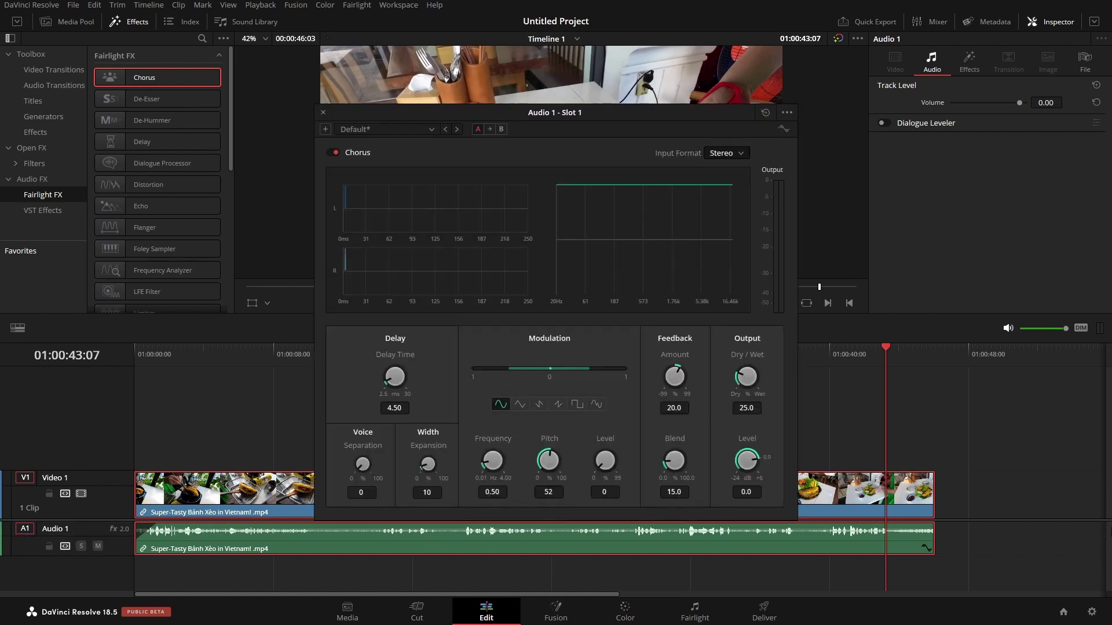
Play from near the timeline's start while raising the Chorus feedback amount to about 91.5 and its Dry/Wet output to about 92.1
{"action": "left_click", "coordinate": [228, 359]}
{"action": "key", "text": "space"}
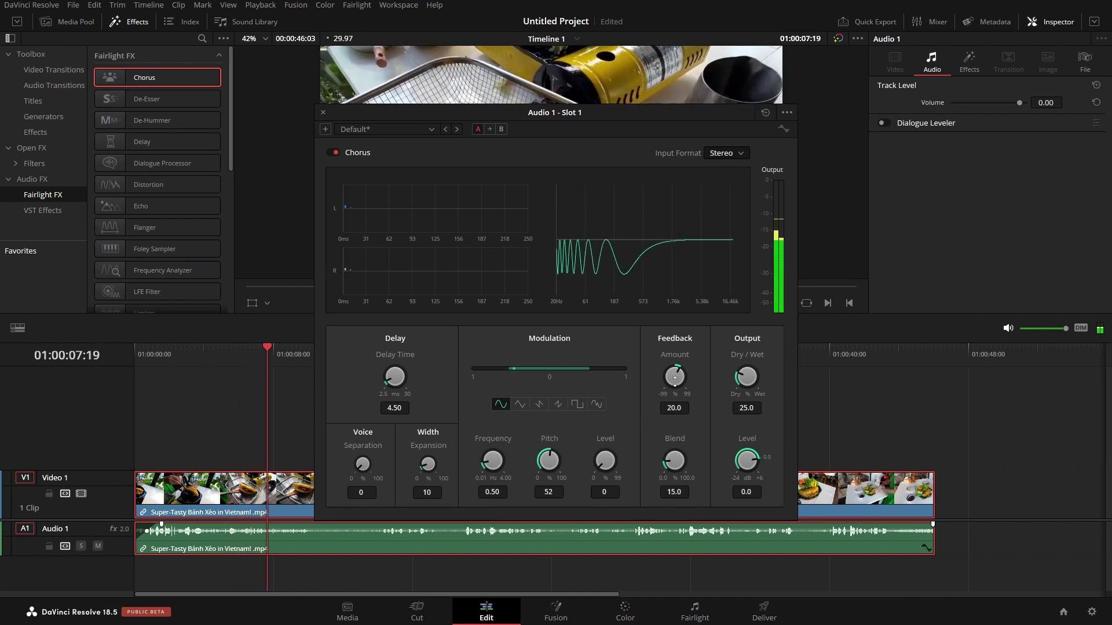
{"action": "left_click_drag", "start_coordinate": [707, 400], "coordinate": [708, 352]}
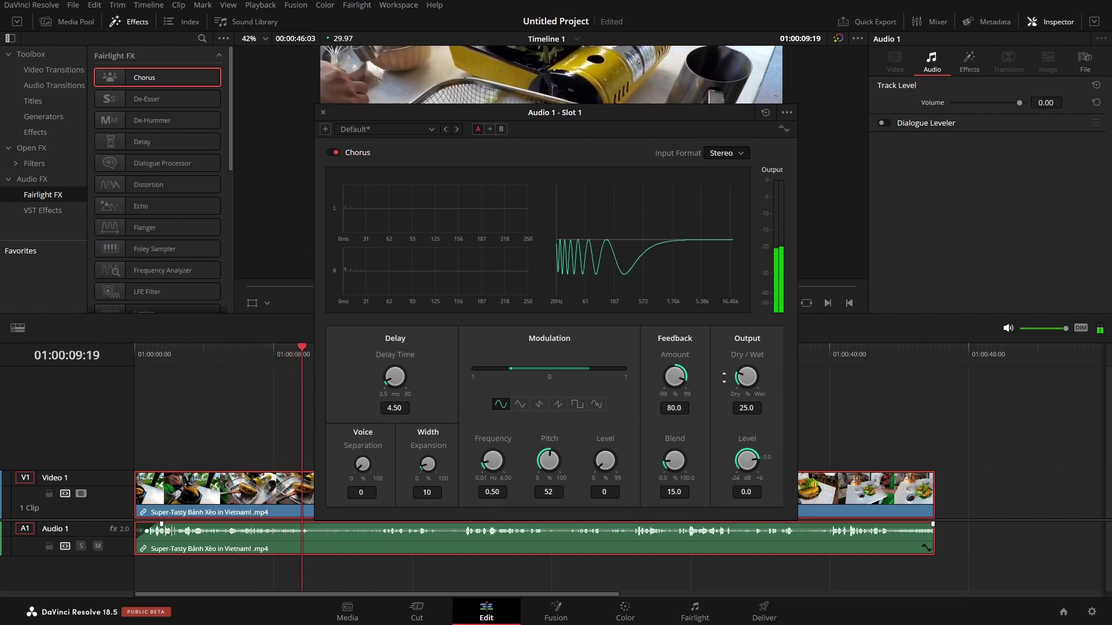
{"action": "left_click_drag", "start_coordinate": [759, 379], "coordinate": [813, 382]}
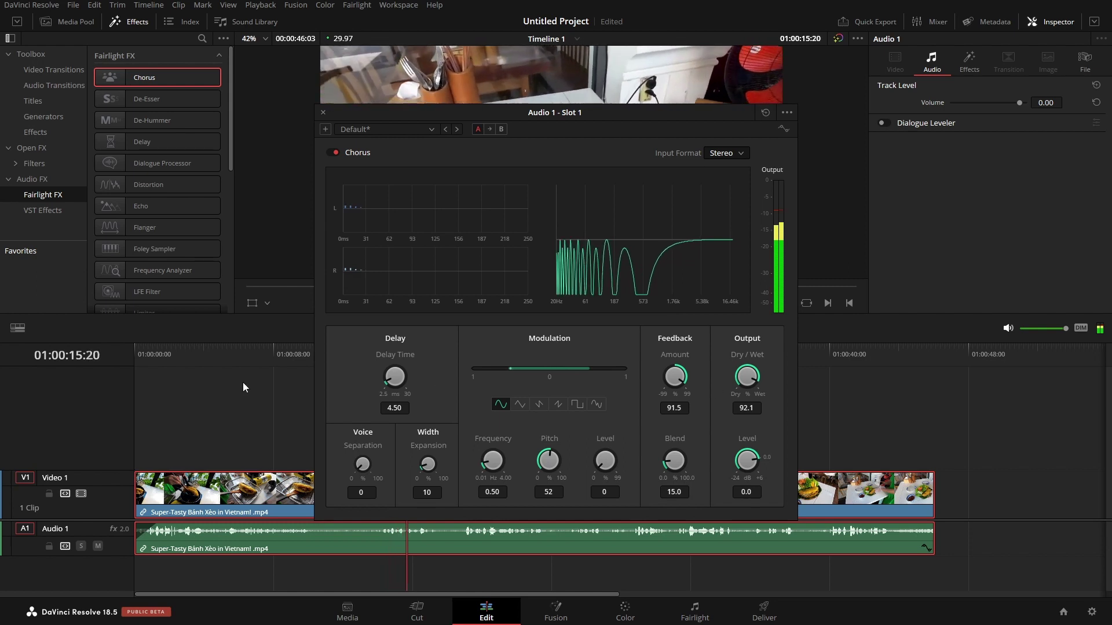
Lower the Chorus modulation pitch to 34, and delete the Chorus effect from Audio 1
{"action": "mouse_move", "coordinate": [550, 465]}
{"action": "left_mouse_down"}
{"action": "mouse_move", "coordinate": [663, 450]}
{"action": "mouse_move", "coordinate": [551, 455]}
{"action": "left_mouse_up"}
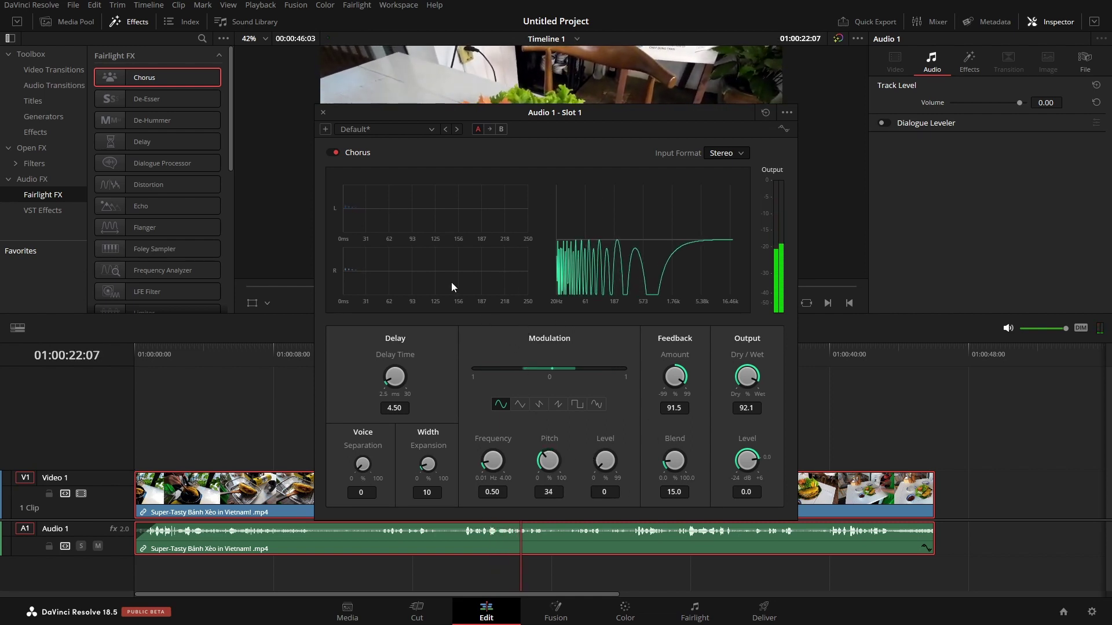
{"action": "left_click", "coordinate": [322, 113]}
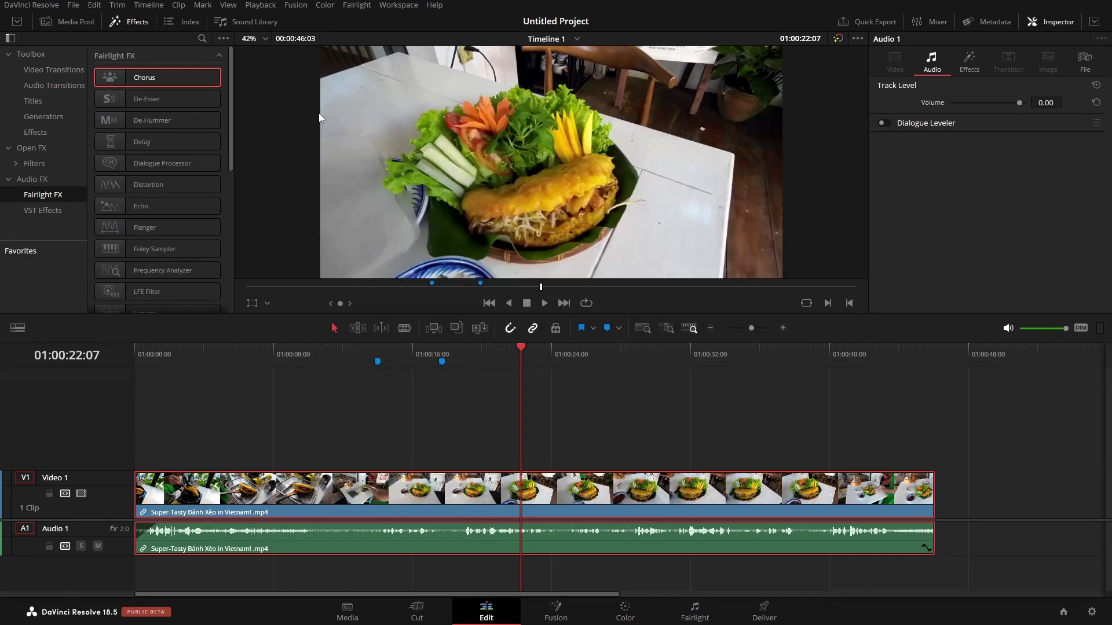
{"action": "left_click", "coordinate": [959, 65]}
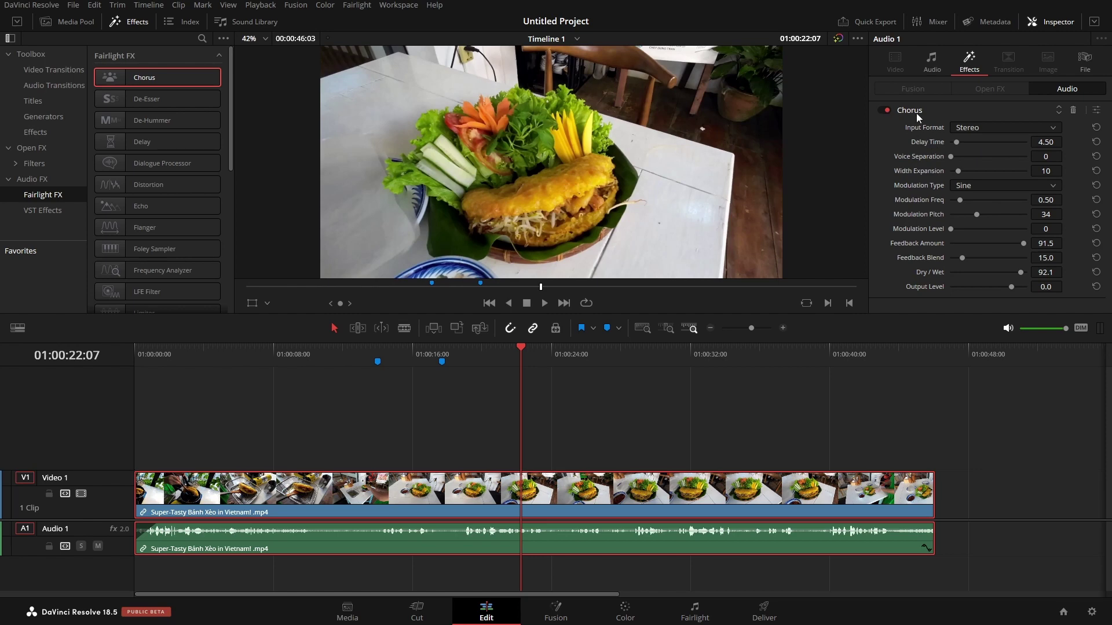
{"action": "left_click", "coordinate": [1073, 110]}
Lower the Audio 1 clip's pitch to -6 semitones and play it from Marker 1
{"action": "left_click", "coordinate": [553, 539]}
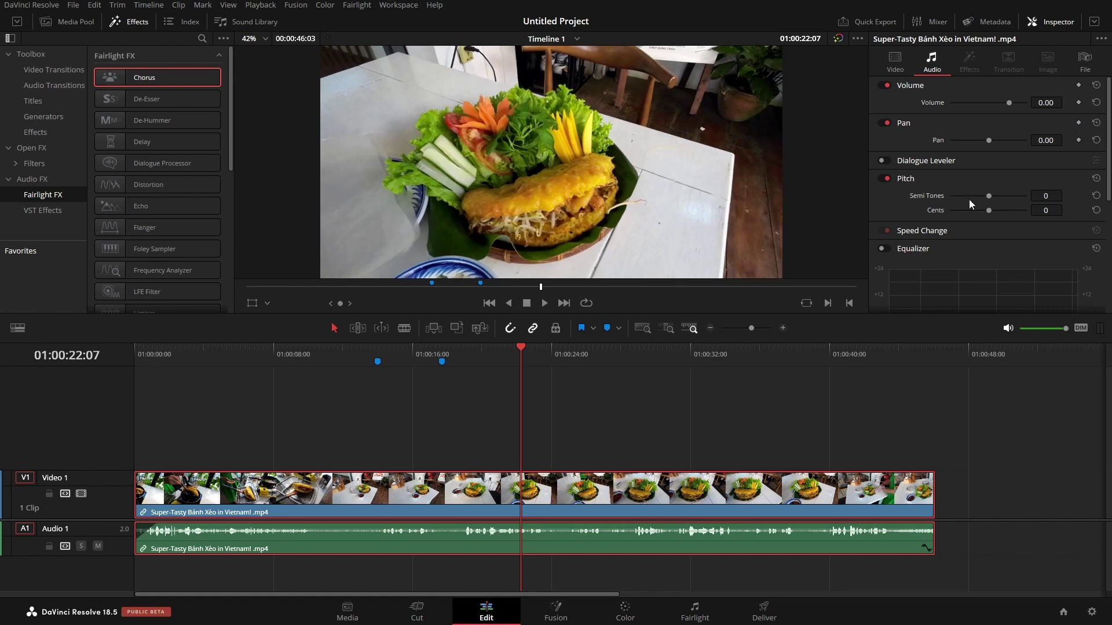
{"action": "left_click_drag", "start_coordinate": [988, 196], "coordinate": [1100, 201]}
{"action": "left_click_drag", "start_coordinate": [1027, 196], "coordinate": [1002, 197]}
{"action": "left_click", "coordinate": [377, 357]}
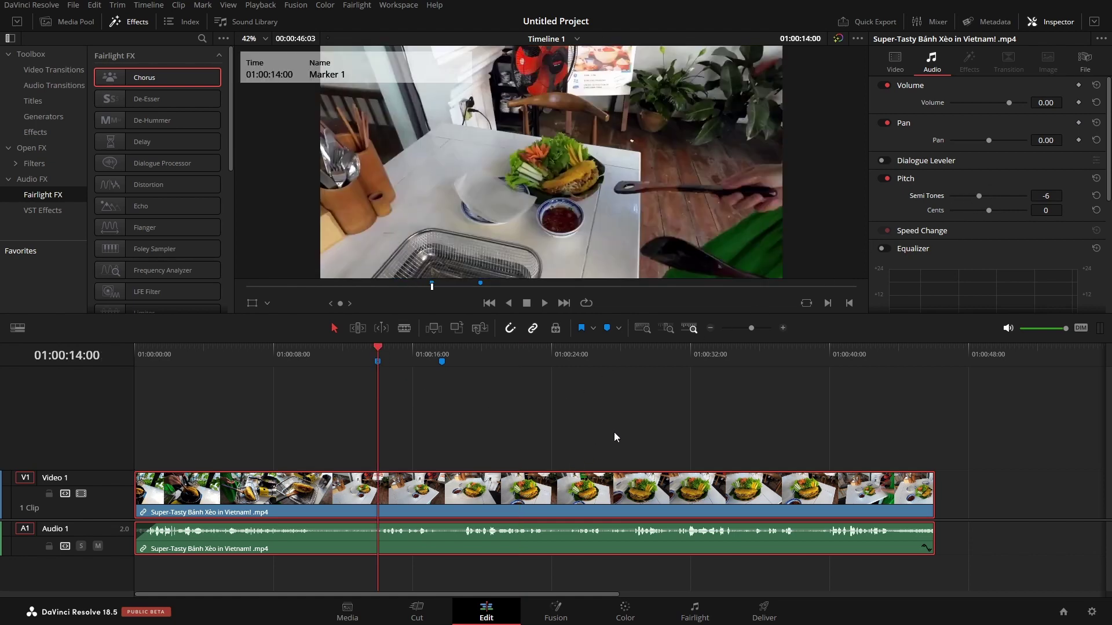
{"action": "key", "text": "space"}
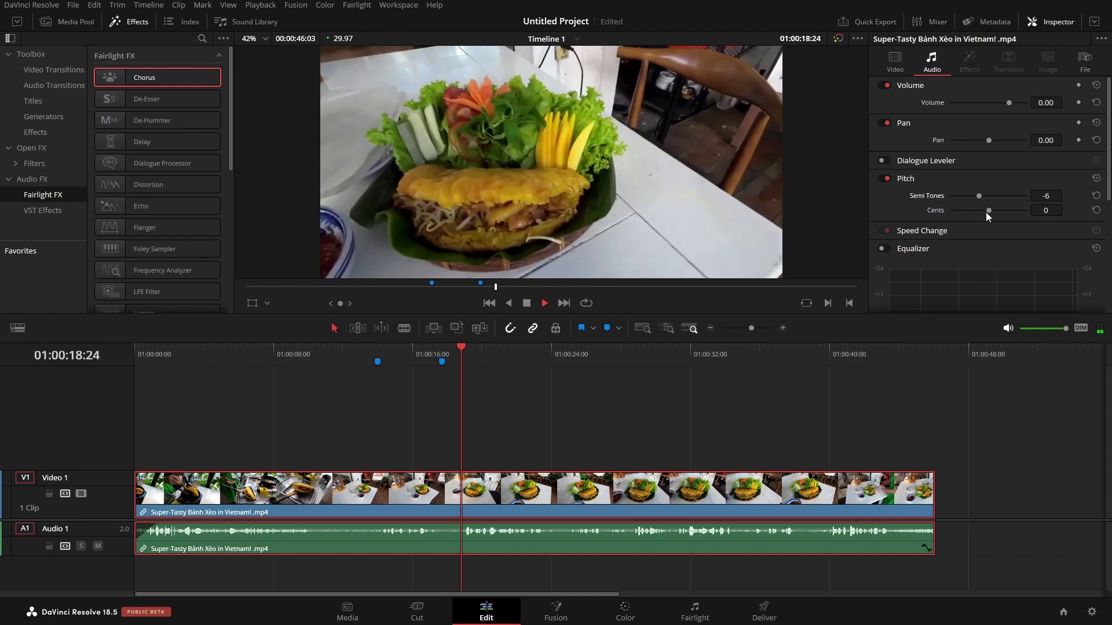
Raise the clip's pitch to 9 and 7 semitones during playback, and stop playing
{"action": "mouse_move", "coordinate": [978, 196]}
{"action": "left_mouse_down"}
{"action": "mouse_move", "coordinate": [966, 196]}
{"action": "mouse_move", "coordinate": [1001, 197]}
{"action": "left_mouse_up"}
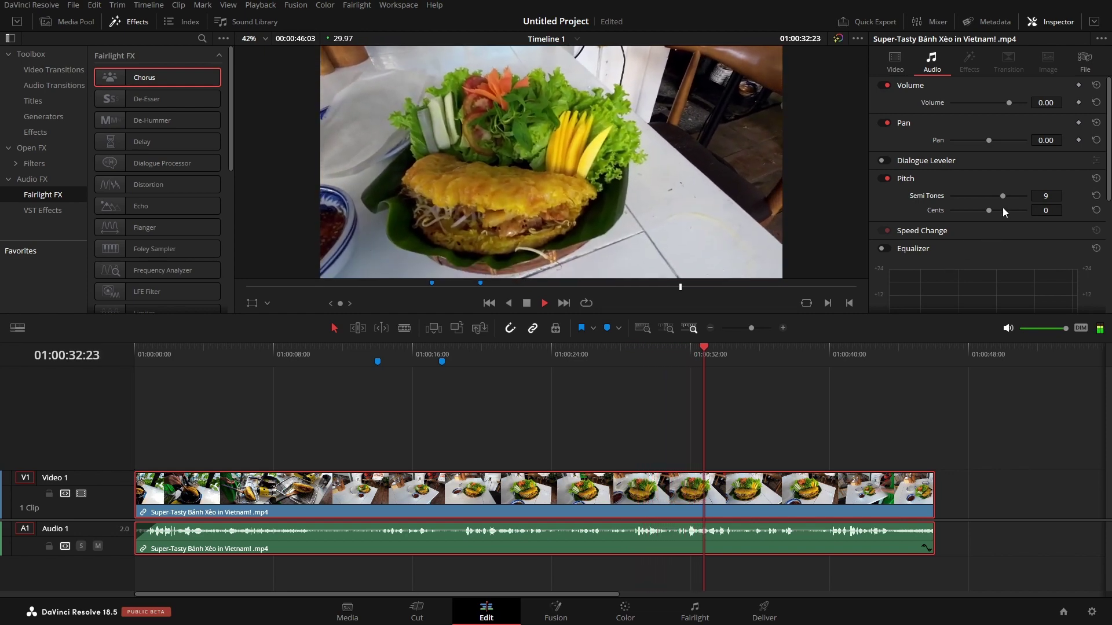
{"action": "left_click_drag", "start_coordinate": [1002, 195], "coordinate": [1000, 196]}
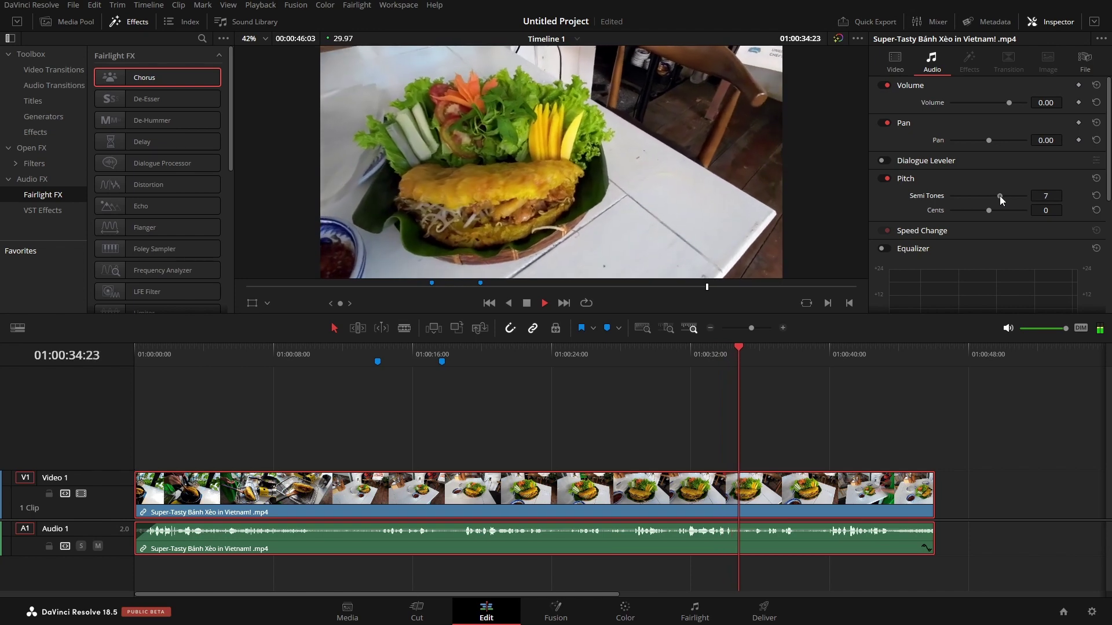
{"action": "key", "text": "space"}
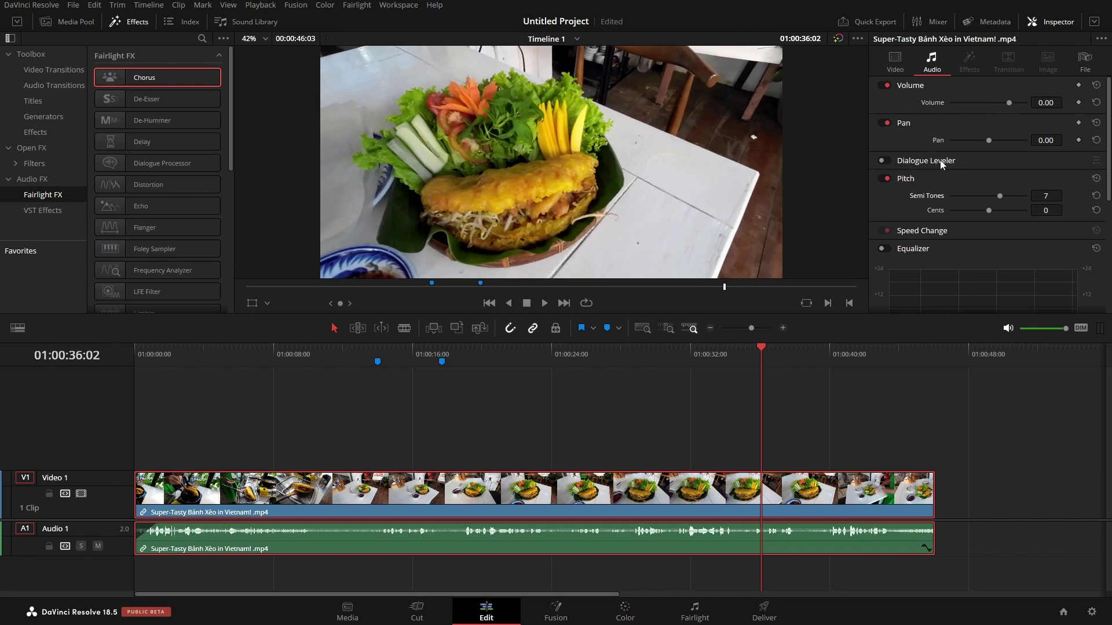
Switch the clip's Equalizer on and off again, and return the clip's pitch to 0 semitones
{"action": "scroll", "coordinate": [1108, 154], "scroll_direction": "down", "scroll_amount": 3}
{"action": "scroll", "coordinate": [1075, 217], "scroll_direction": "down", "scroll_amount": 4}
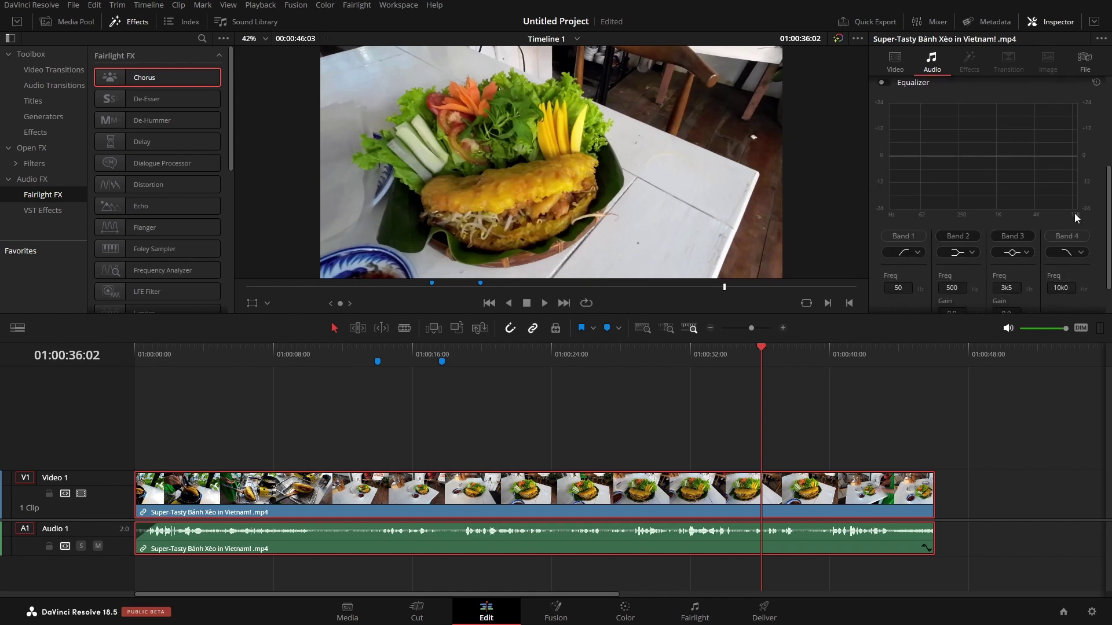
{"action": "left_click", "coordinate": [882, 83]}
{"action": "left_click", "coordinate": [882, 84]}
{"action": "scroll", "coordinate": [939, 205], "scroll_direction": "up", "scroll_amount": 5}
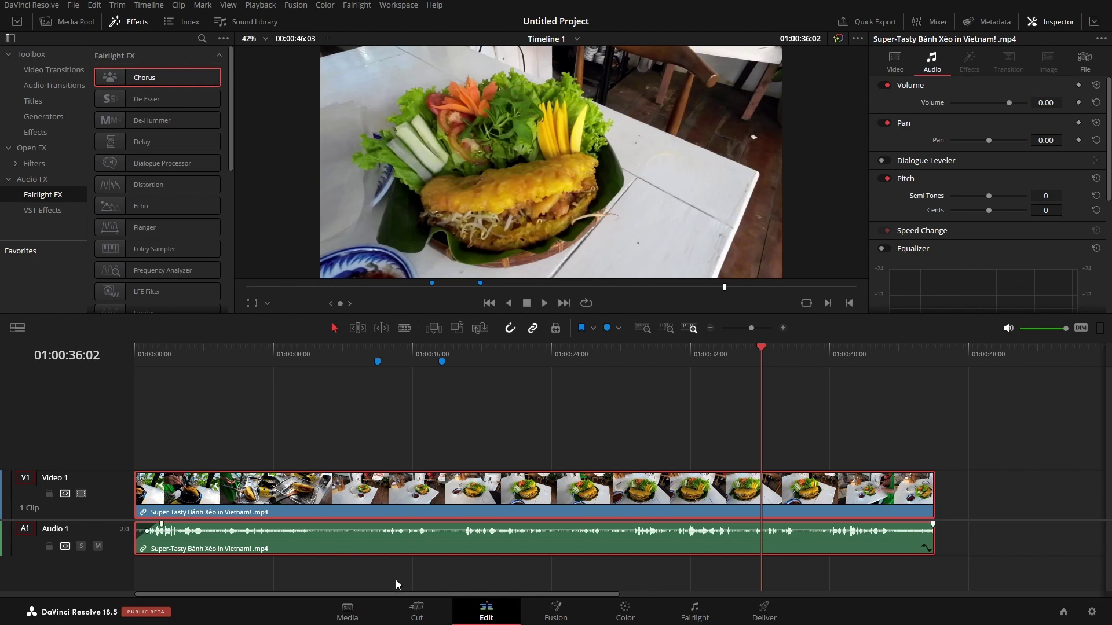
Split the video and audio clip at Marker 1 (01:00:14:00) and at Marker 2 (01:00:17:21)
{"action": "left_click", "coordinate": [377, 361]}
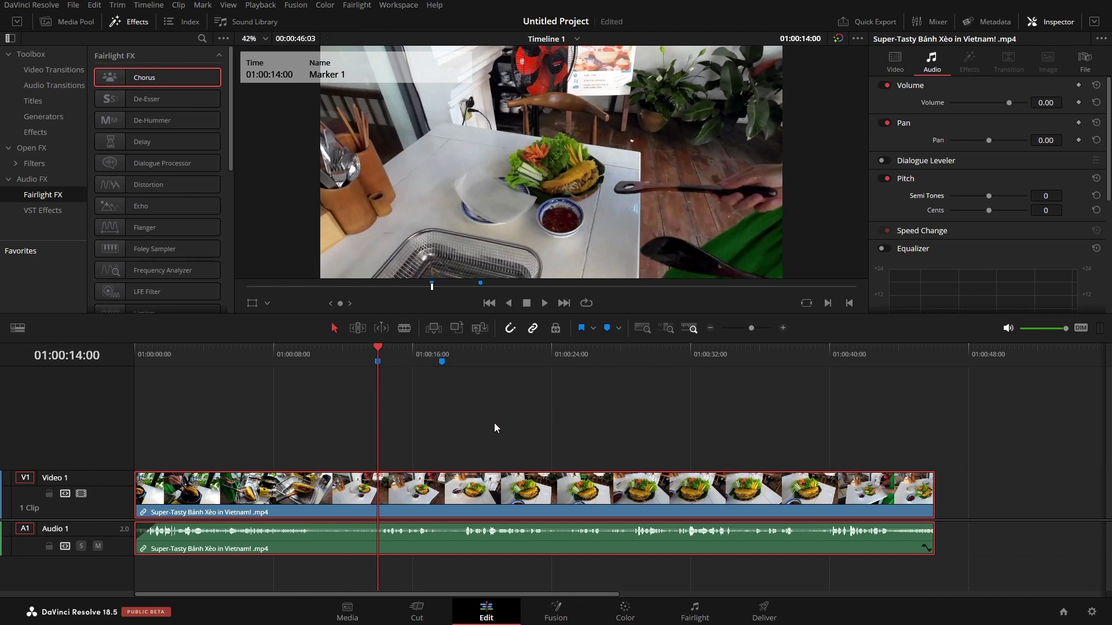
{"action": "key", "text": "ctrl+b"}
{"action": "left_click", "coordinate": [445, 354]}
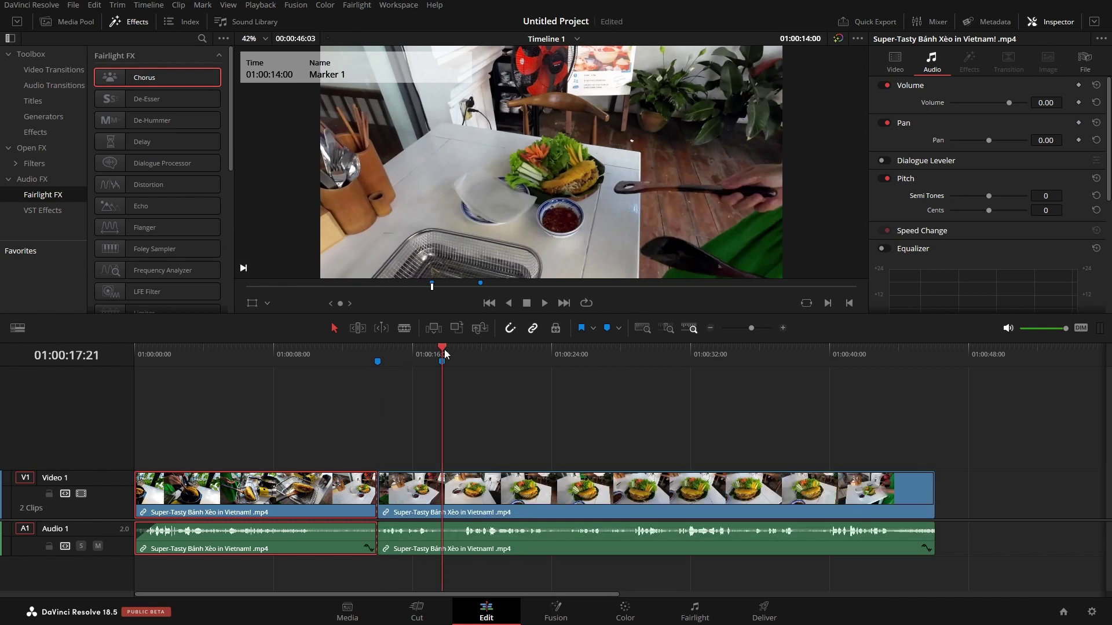
{"action": "key", "text": "ctrl+b"}
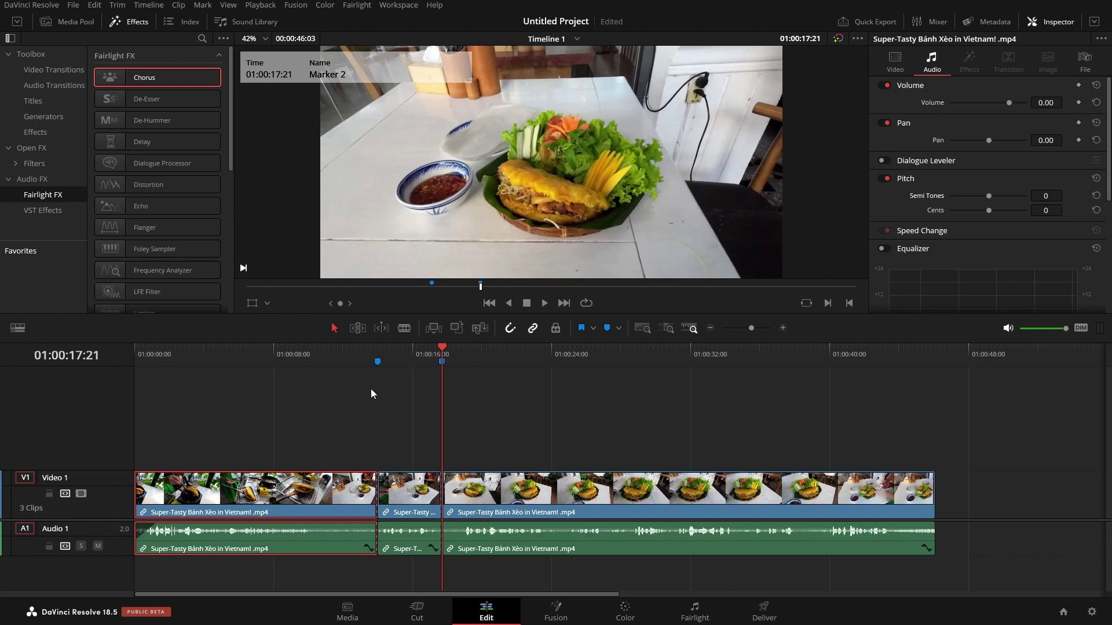
Apply the Fairlight FX Echo effect to the short middle audio clip and move its settings window clear of the tracks
{"action": "left_click", "coordinate": [408, 494]}
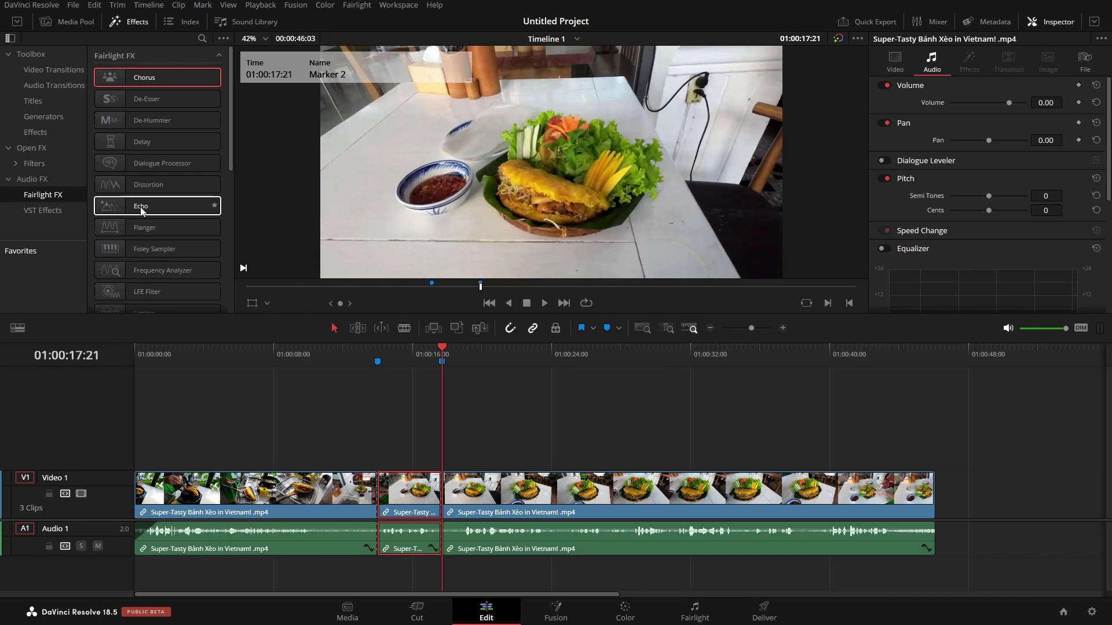
{"action": "left_click_drag", "start_coordinate": [145, 209], "coordinate": [417, 543]}
{"action": "left_click_drag", "start_coordinate": [662, 110], "coordinate": [420, 42]}
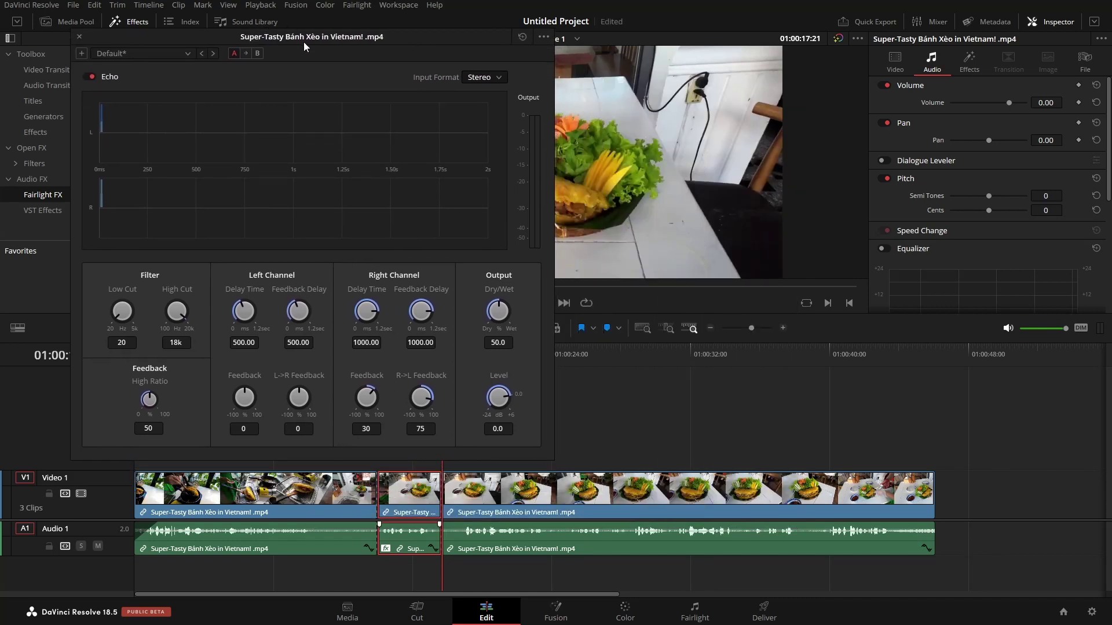
{"action": "left_click_drag", "start_coordinate": [318, 39], "coordinate": [276, 25]}
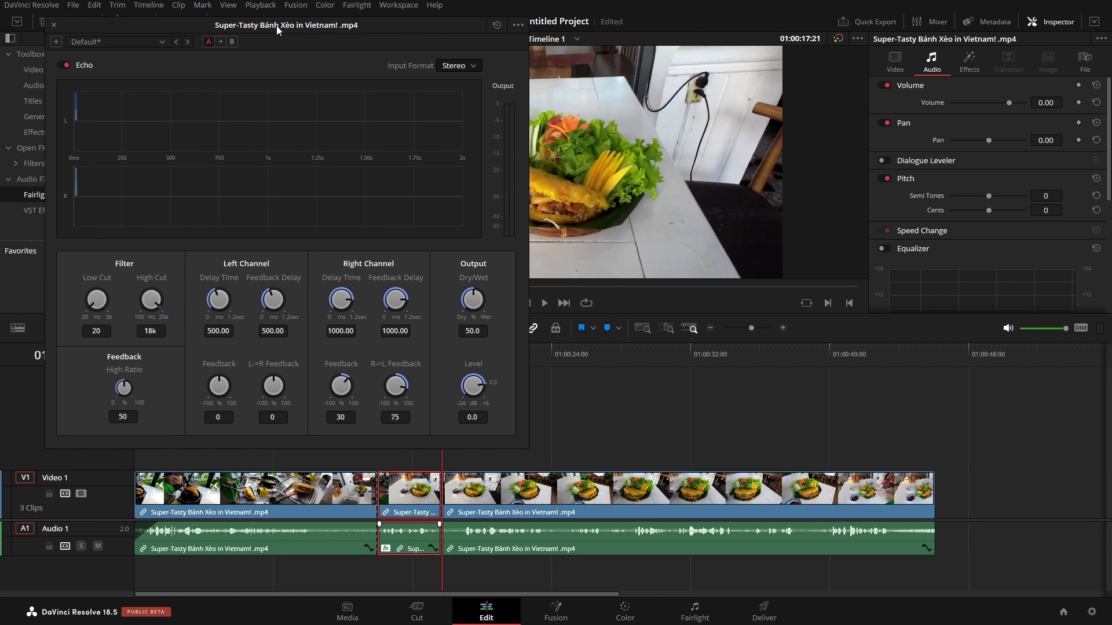
Play the middle clip while raising the Echo's Dry/Wet output to about 63.4, and replay the section with the effect window closed
{"action": "key", "text": "j"}
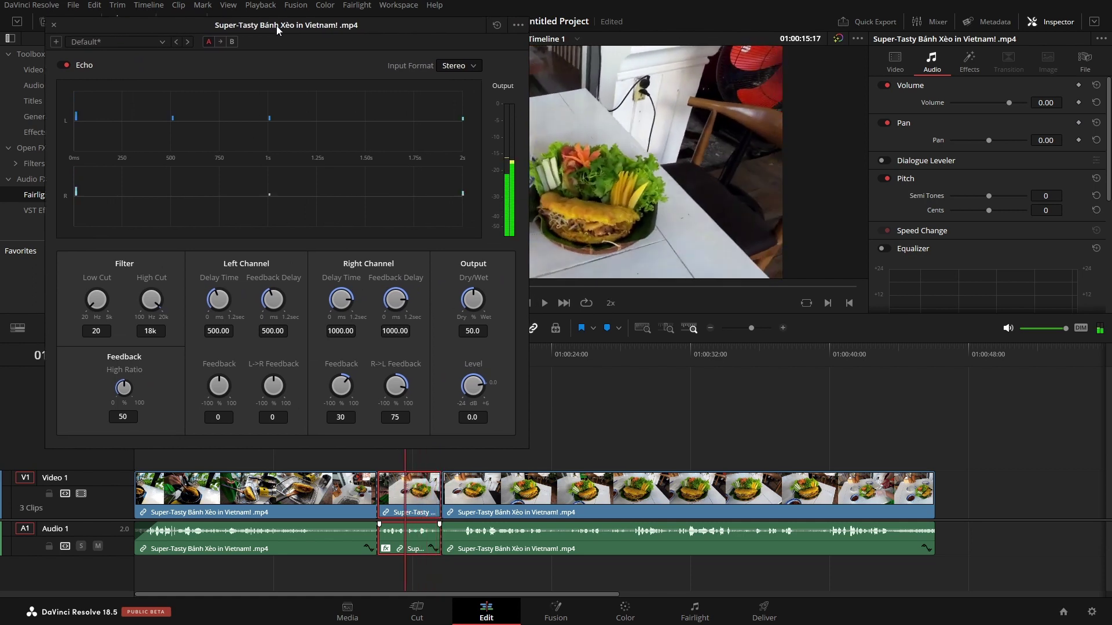
{"action": "key", "text": "l"}
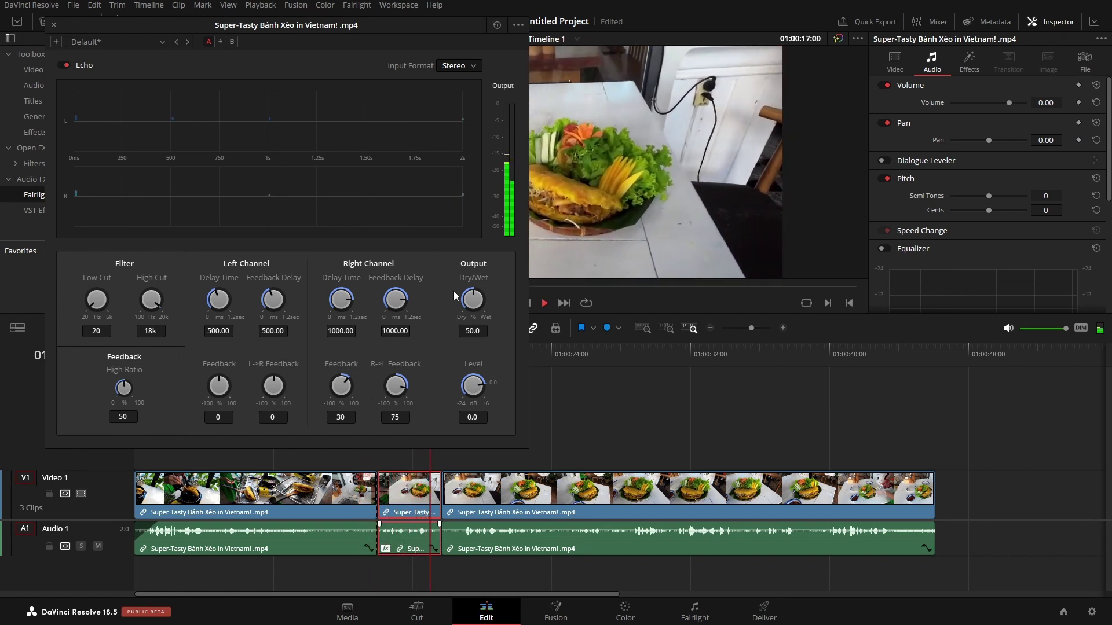
{"action": "left_click_drag", "start_coordinate": [472, 299], "coordinate": [500, 306]}
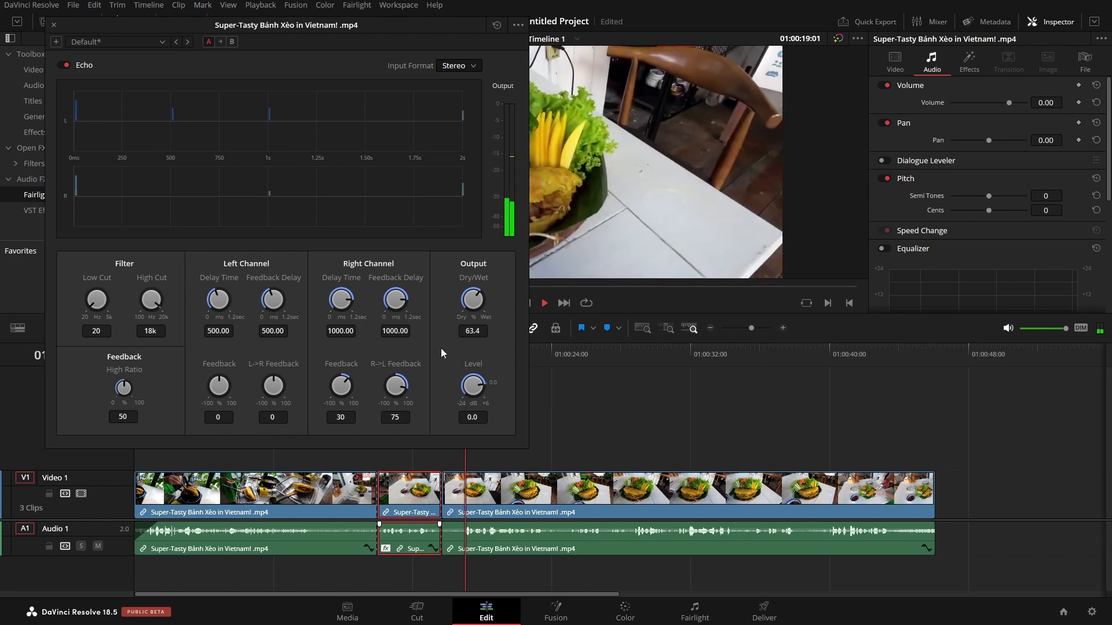
{"action": "left_click", "coordinate": [55, 26]}
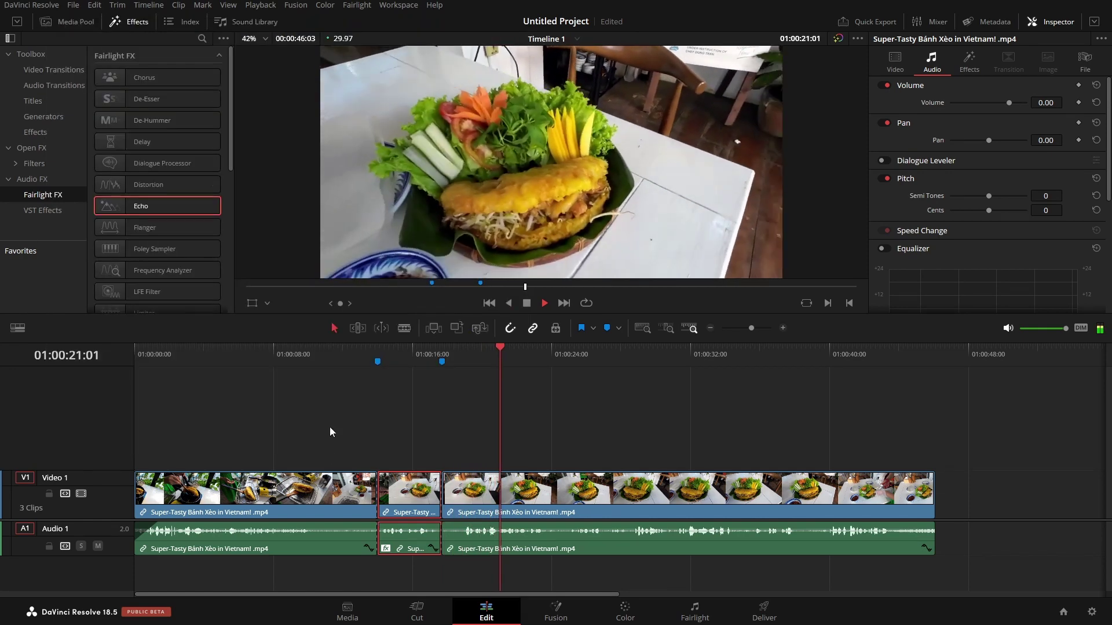
{"action": "left_click", "coordinate": [346, 354]}
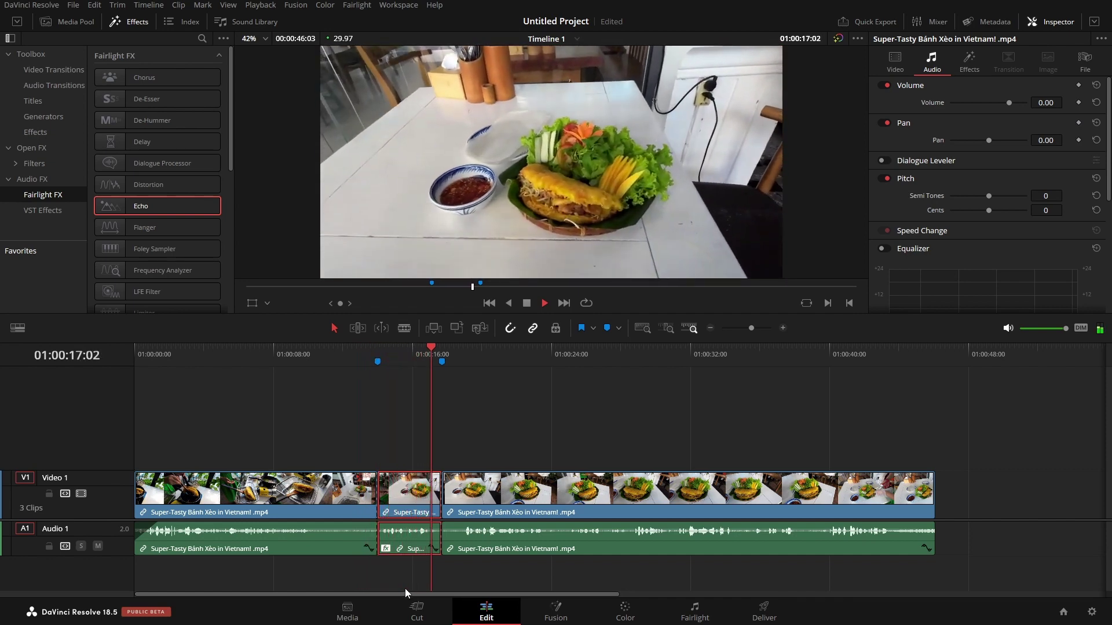
{"action": "key", "text": "space"}
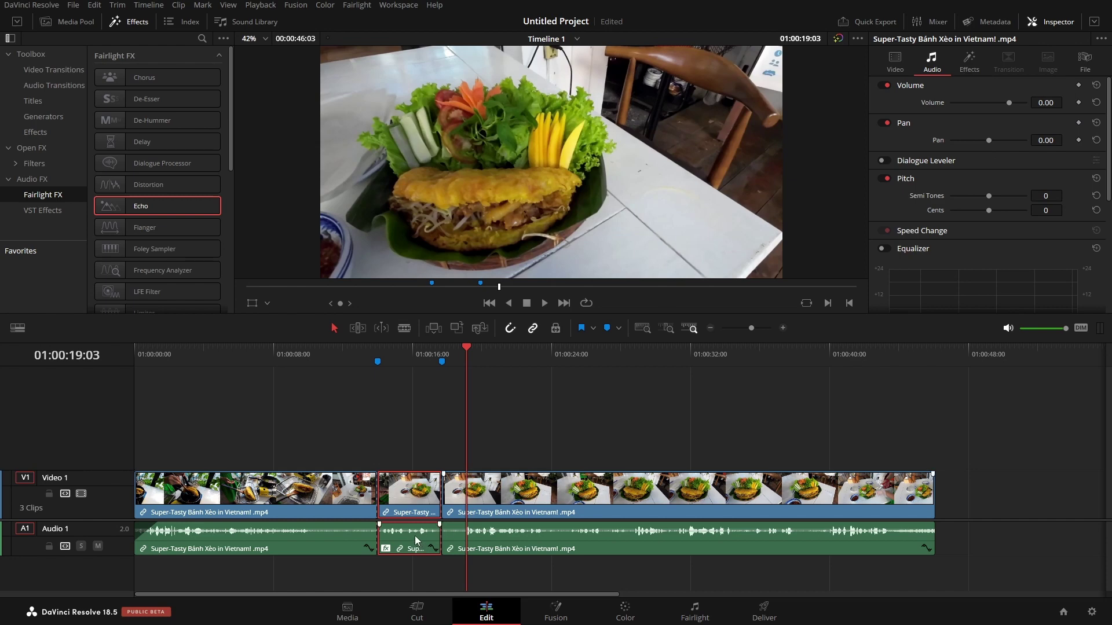
Review the Echo's settings in the Inspector and its own window, delete it from the middle clip, and save the project
{"action": "left_click", "coordinate": [970, 63]}
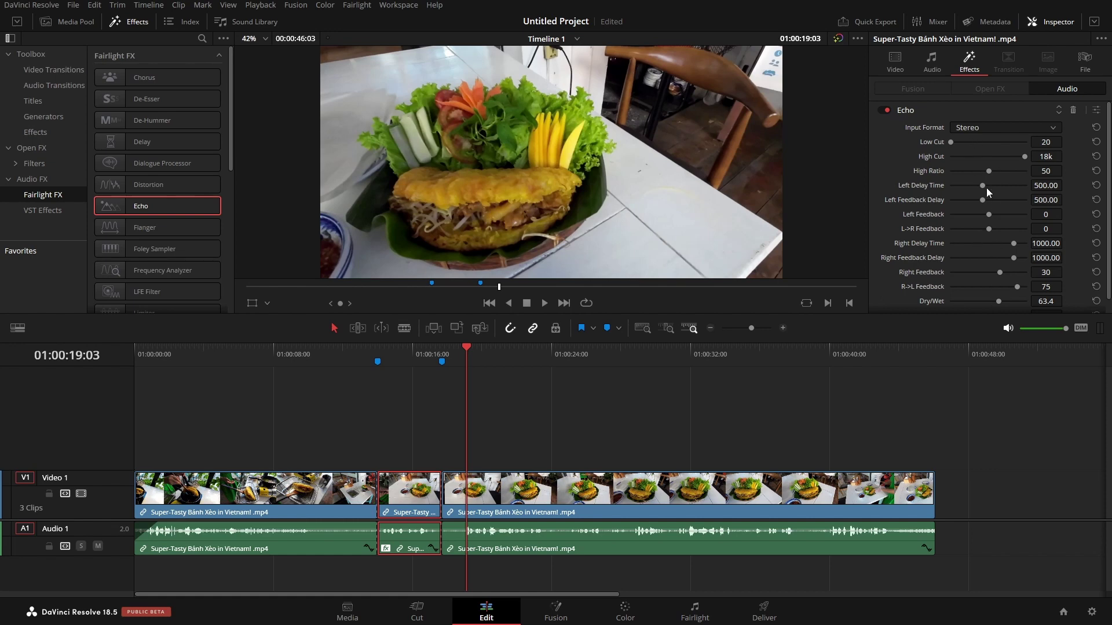
{"action": "left_click", "coordinate": [1096, 110]}
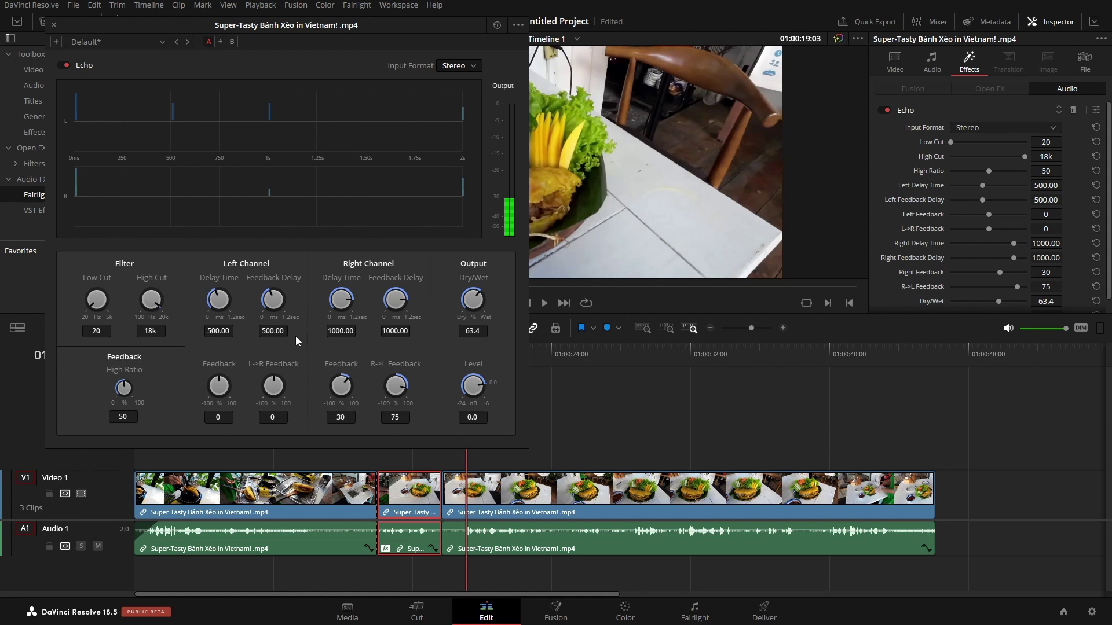
{"action": "left_click", "coordinate": [54, 26]}
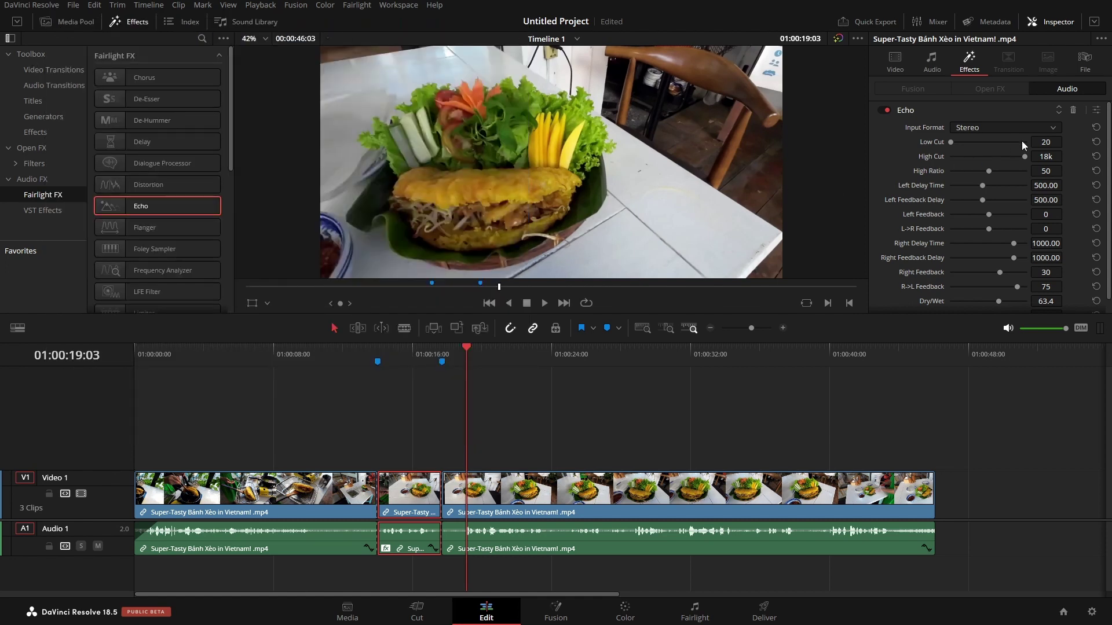
{"action": "left_click", "coordinate": [1072, 109]}
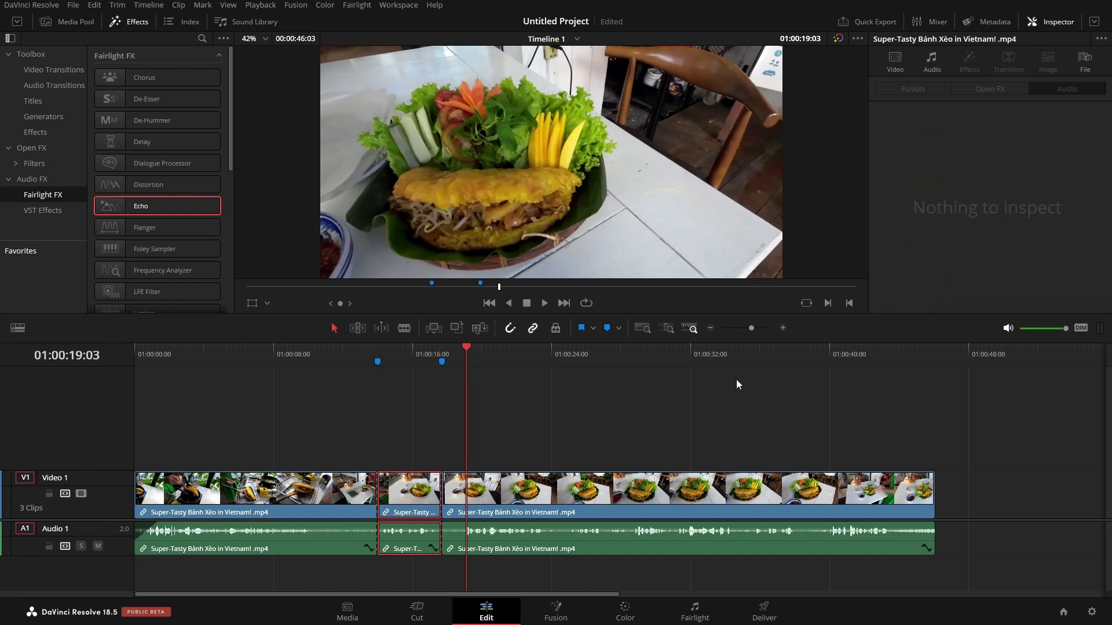
{"action": "key", "text": "ctrl+s"}
Switch to the Fairlight page and apply the Flanger effect to the short middle clip, moving its window off the clip
{"action": "left_click", "coordinate": [697, 614]}
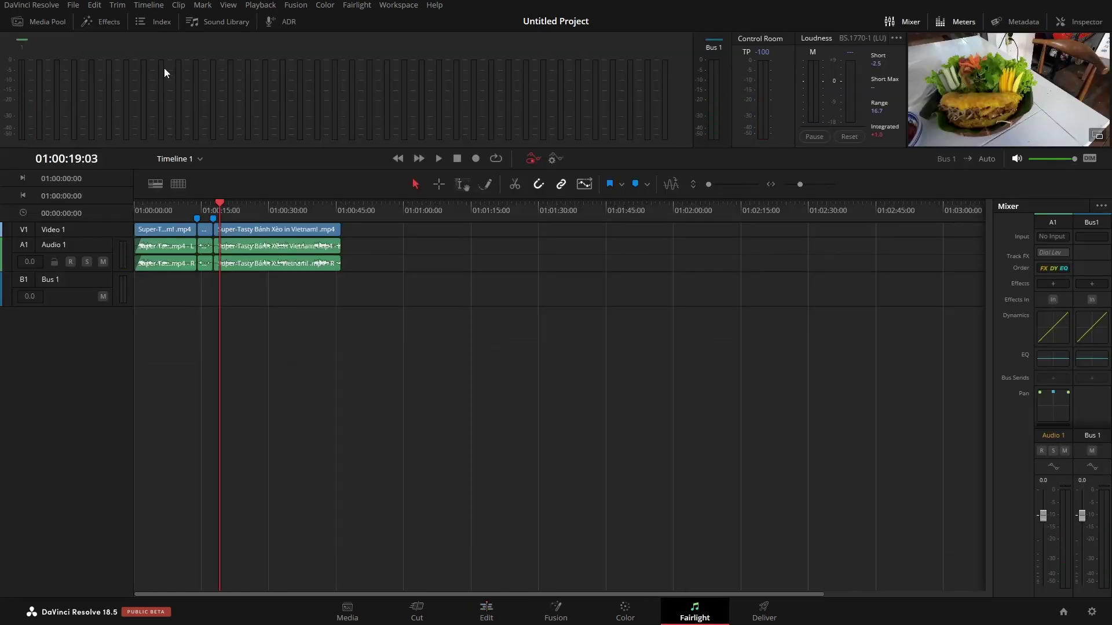
{"action": "left_click", "coordinate": [105, 22]}
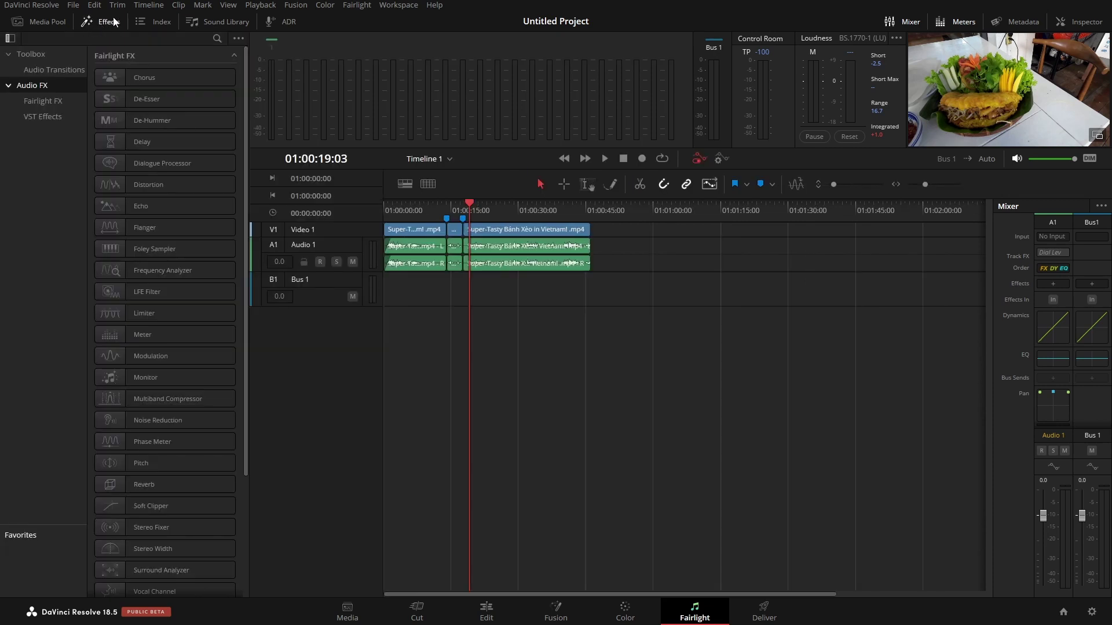
{"action": "left_click", "coordinate": [143, 231]}
{"action": "left_click_drag", "start_coordinate": [142, 230], "coordinate": [454, 265]}
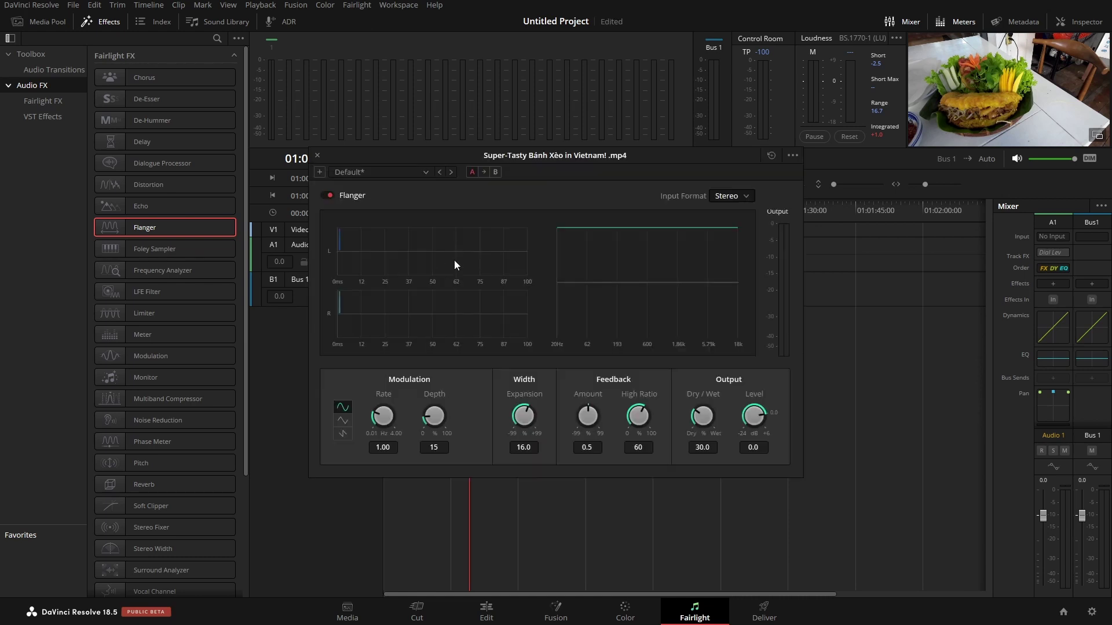
{"action": "left_click_drag", "start_coordinate": [647, 158], "coordinate": [899, 198]}
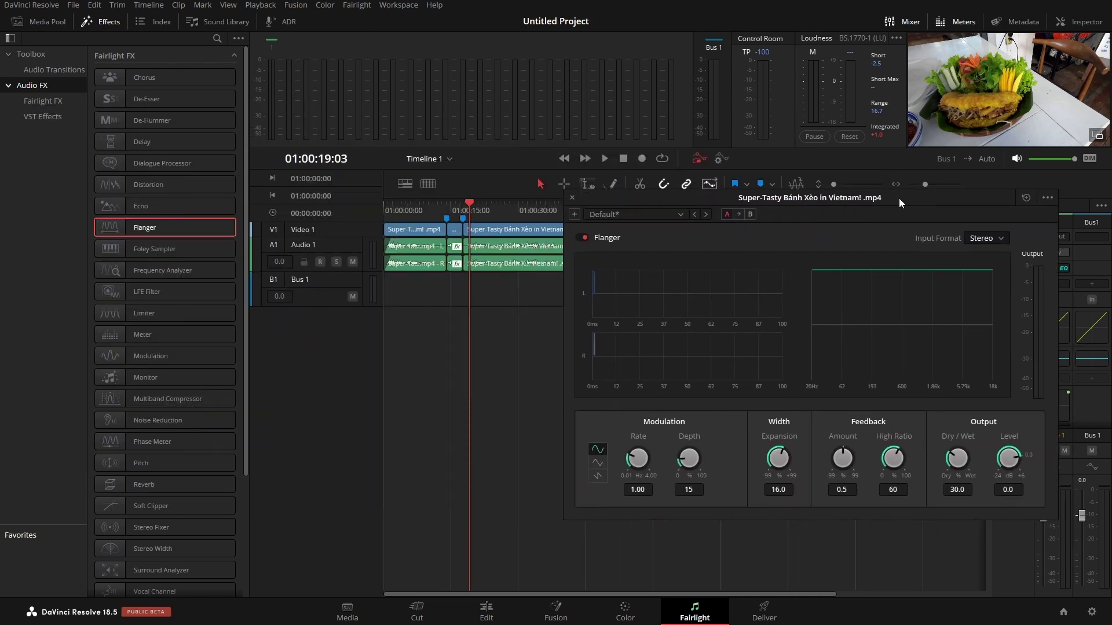
Play from Marker 1 while raising the Flanger's width expansion to 99.0 and its Dry/Wet output to about 70.4
{"action": "left_click", "coordinate": [448, 207]}
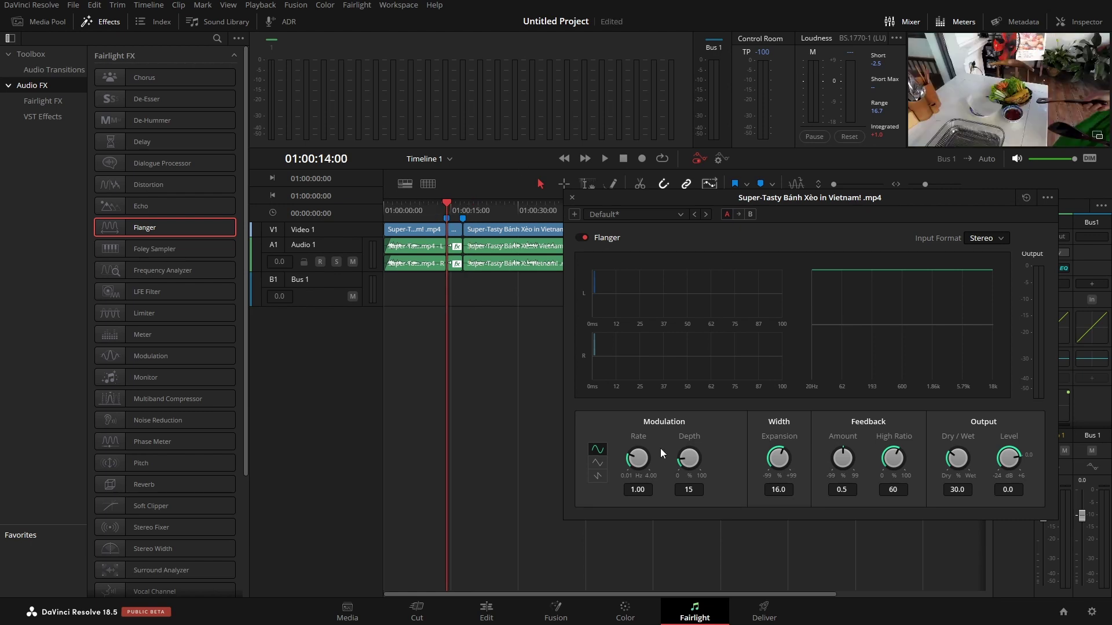
{"action": "key", "text": "space"}
{"action": "left_click_drag", "start_coordinate": [793, 457], "coordinate": [861, 462]}
{"action": "left_click_drag", "start_coordinate": [978, 452], "coordinate": [1022, 455]}
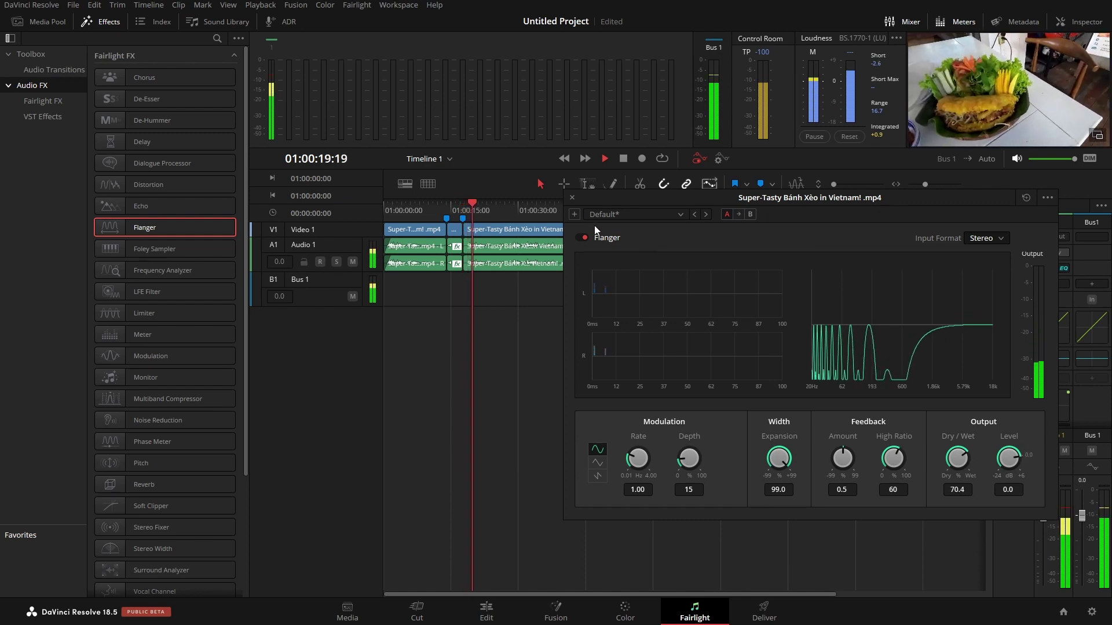
{"action": "key", "text": "space"}
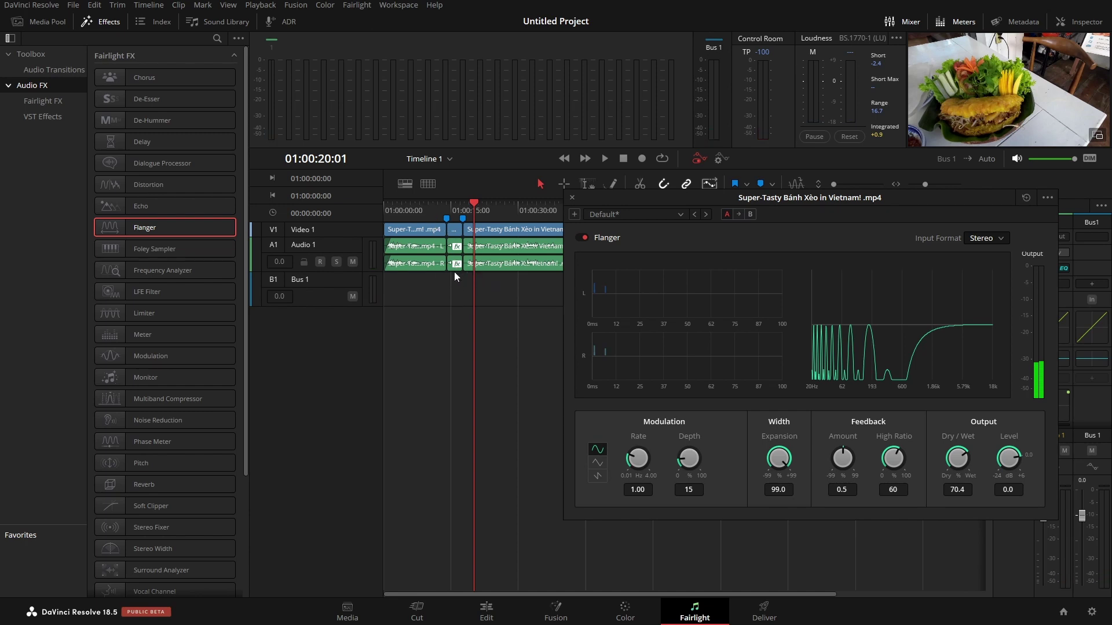
{"action": "scroll", "coordinate": [443, 287], "scroll_direction": "up", "scroll_amount": 5}
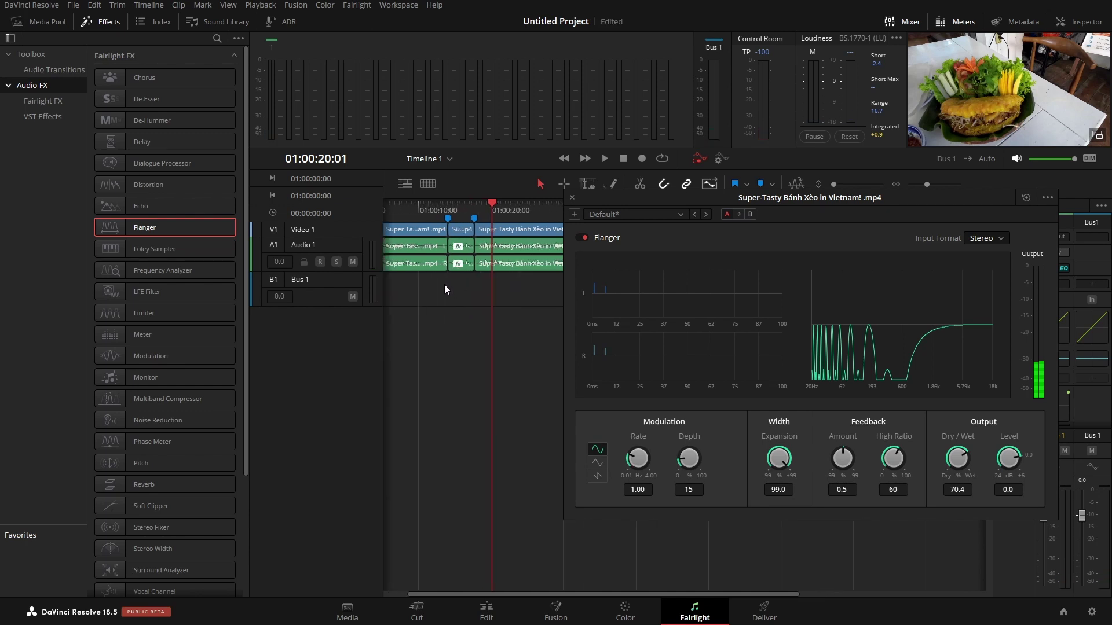
Close the Flanger window, then add the Frequency Analyzer effect to the Audio 1 track and close its window
{"action": "scroll", "coordinate": [457, 275], "scroll_direction": "up", "scroll_amount": 2}
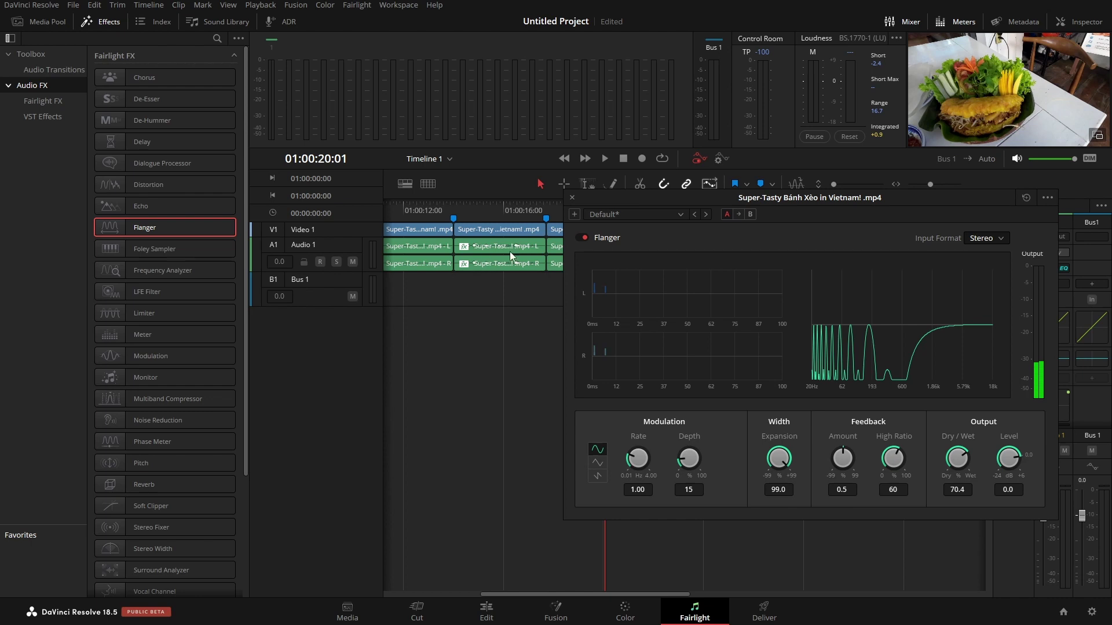
{"action": "left_click", "coordinate": [572, 198]}
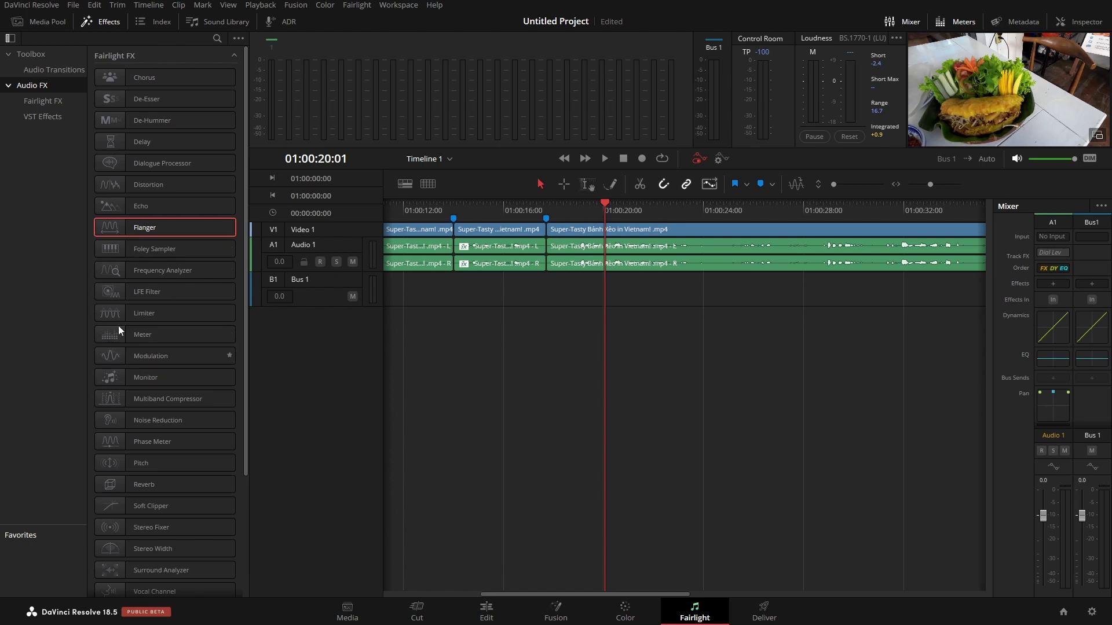
{"action": "left_click", "coordinate": [149, 272]}
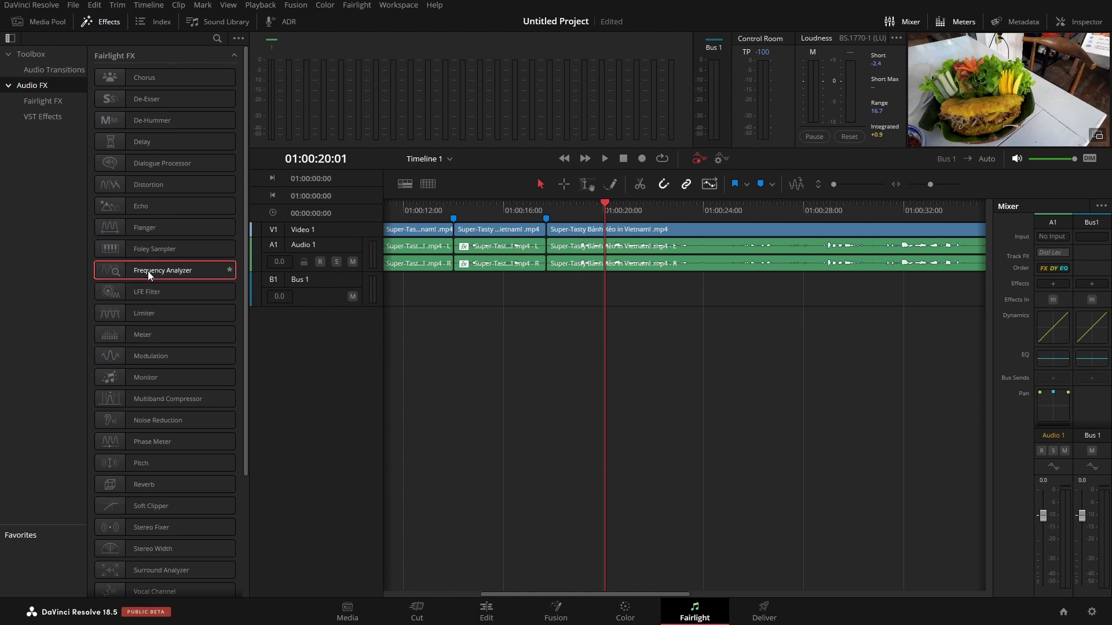
{"action": "left_click_drag", "start_coordinate": [148, 273], "coordinate": [350, 268]}
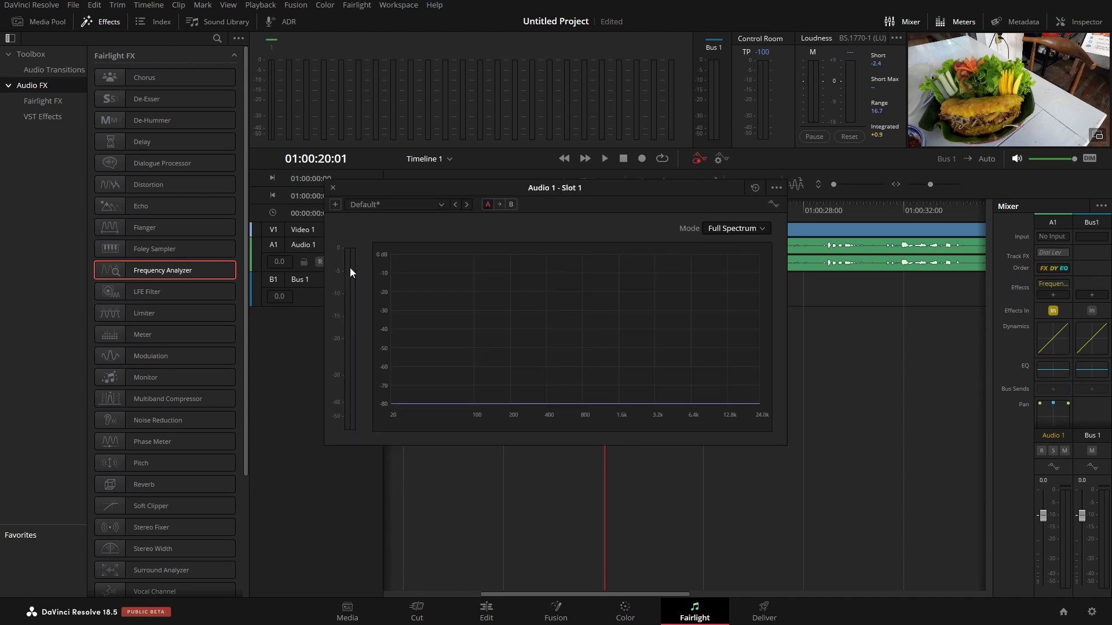
{"action": "left_click", "coordinate": [333, 188]}
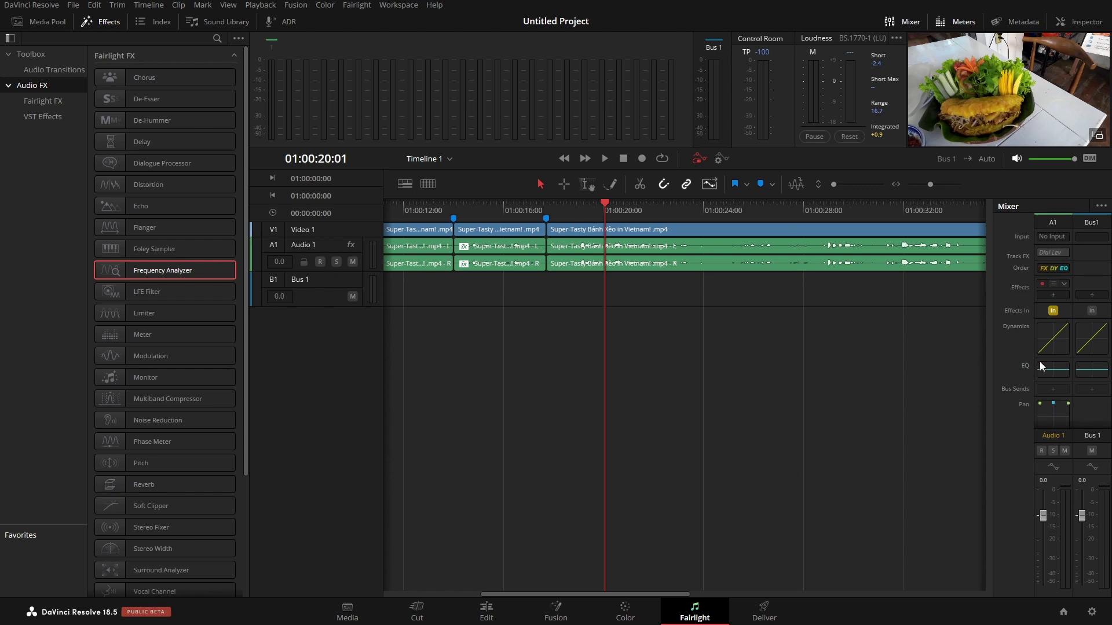
Add the SparkVerb VST reverb to the Audio 1 channel's effects in the mixer
{"action": "left_click", "coordinate": [1053, 297]}
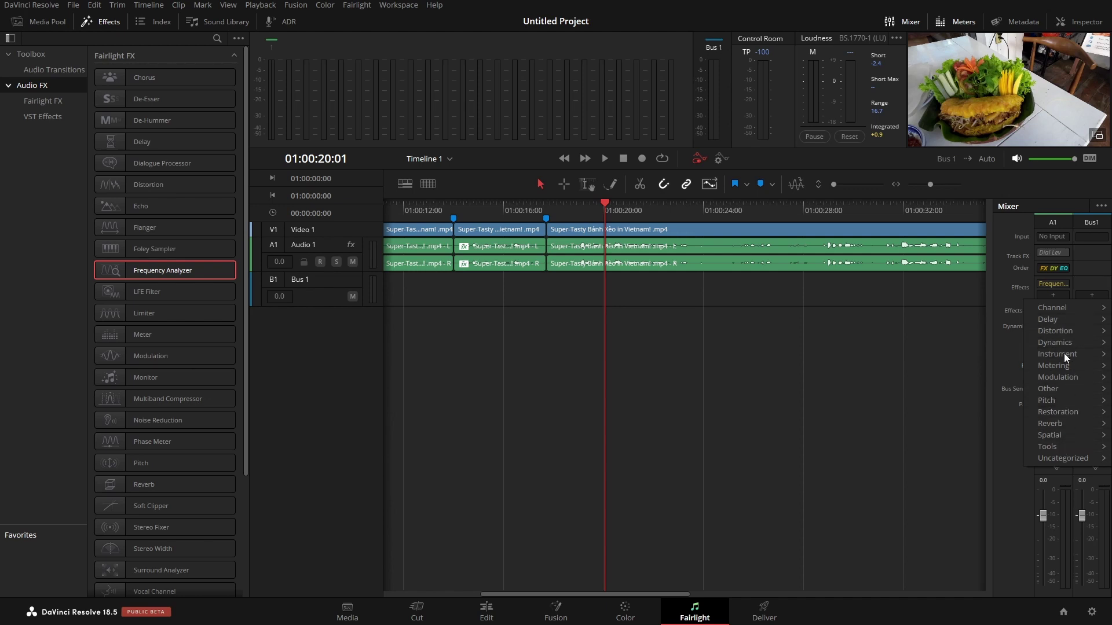
{"action": "mouse_move", "coordinate": [1065, 429]}
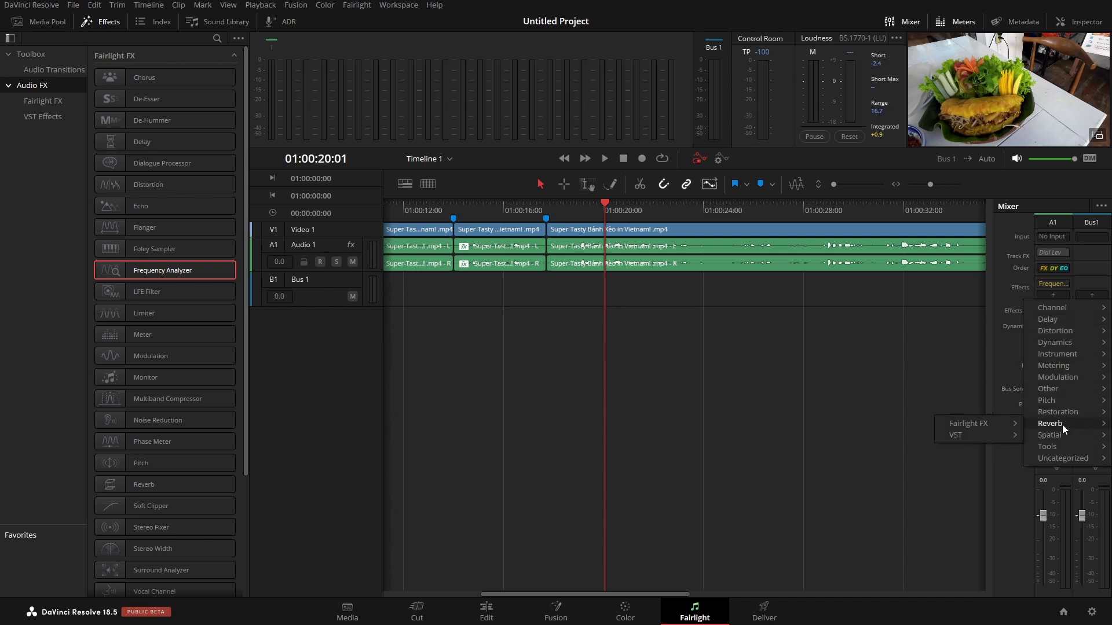
{"action": "mouse_move", "coordinate": [985, 436]}
{"action": "left_click", "coordinate": [1061, 436]}
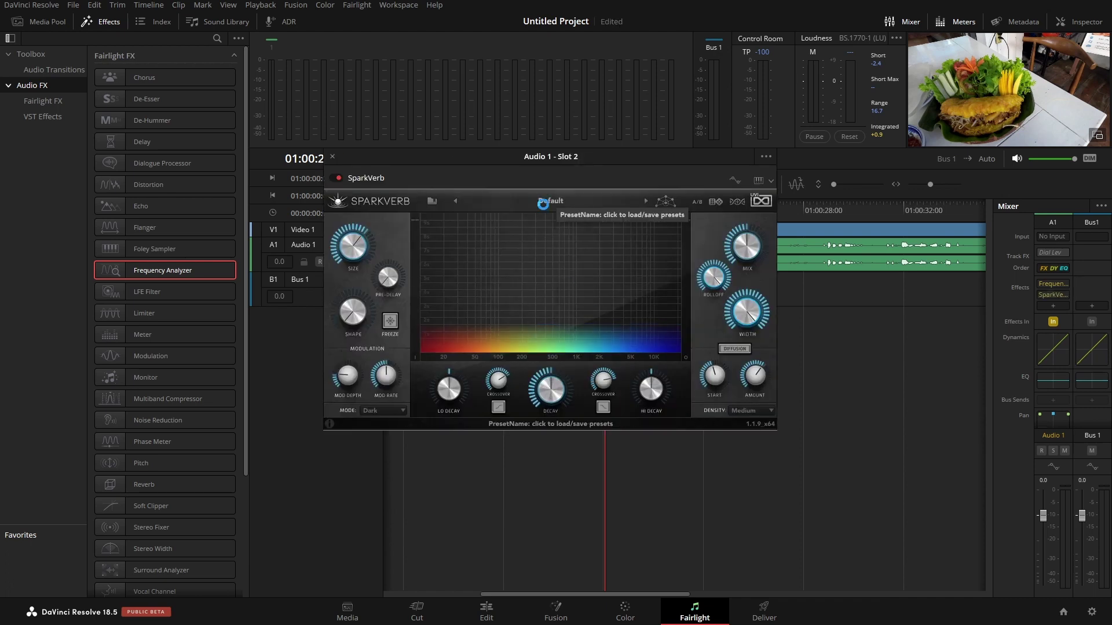
Load SparkVerb's Curiosity preset from the Large to Endless category and move its window off the timeline clips
{"action": "left_click", "coordinate": [560, 212]}
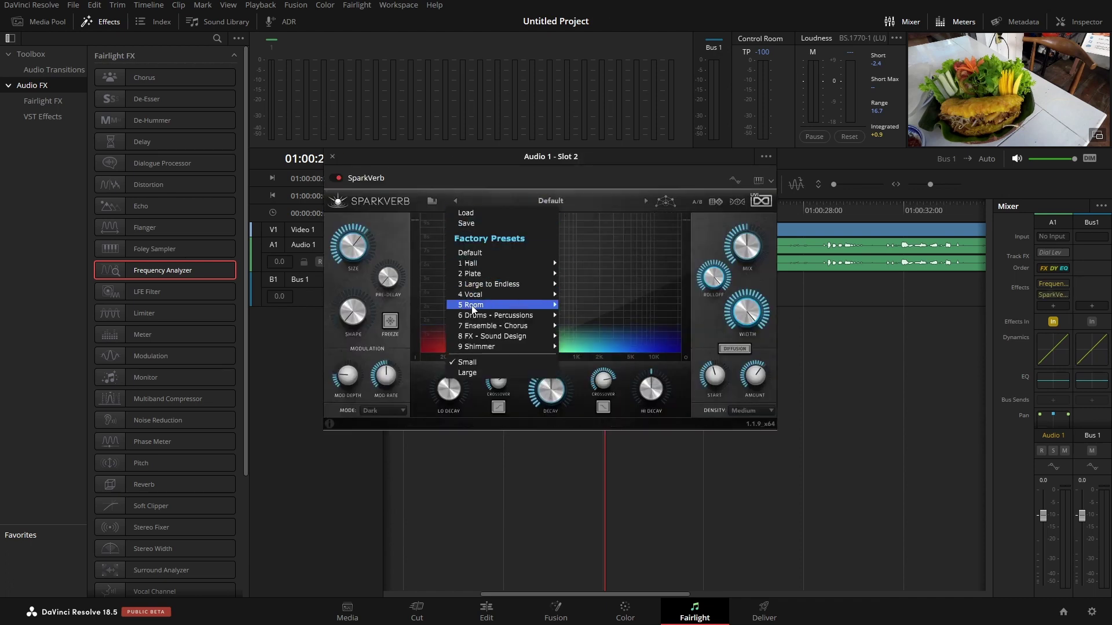
{"action": "mouse_move", "coordinate": [503, 287]}
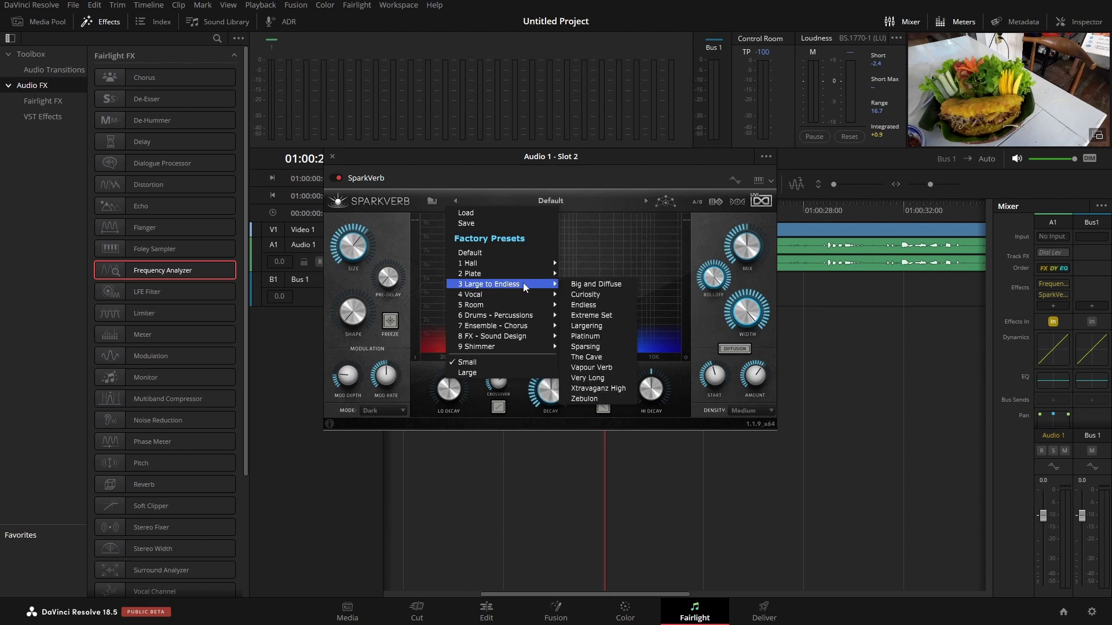
{"action": "left_click", "coordinate": [606, 297]}
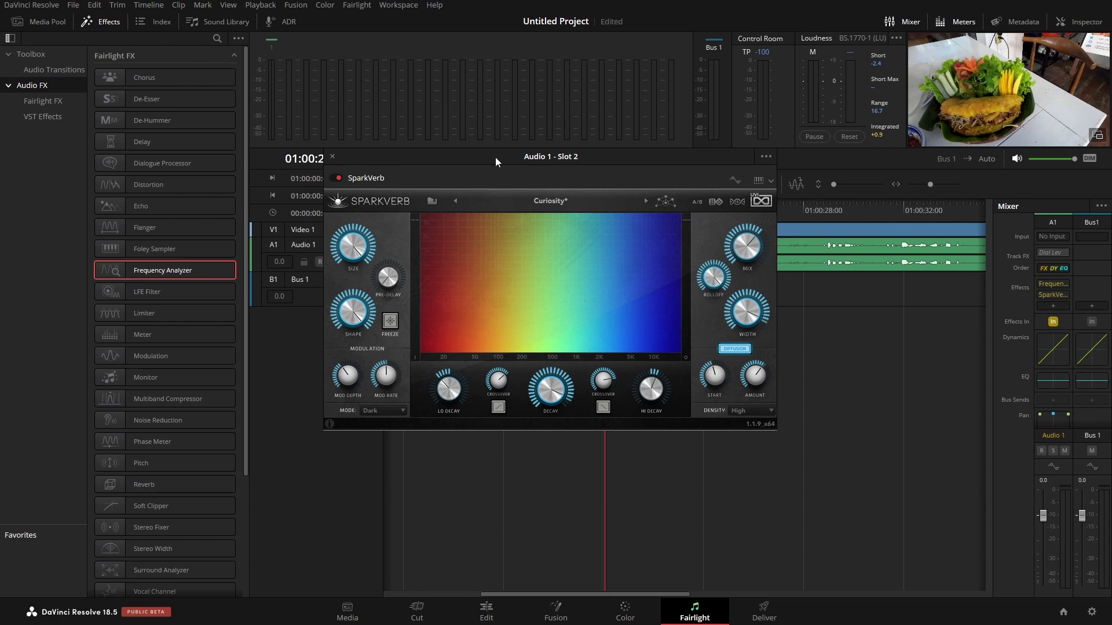
{"action": "left_click_drag", "start_coordinate": [495, 158], "coordinate": [259, 54]}
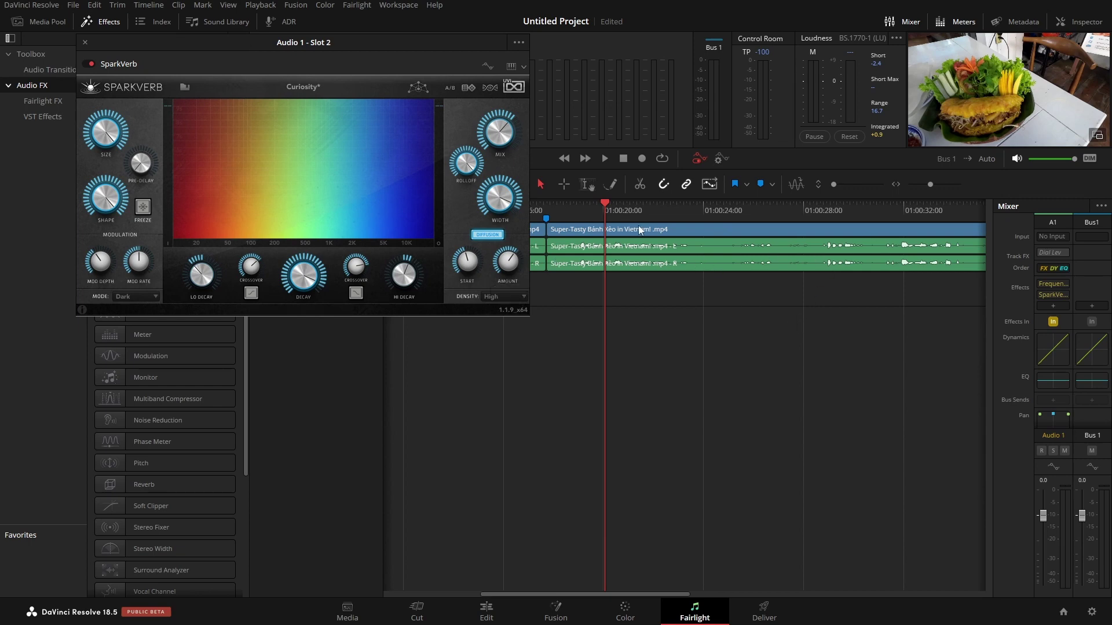
Play the timeline with SparkVerb applied, briefly floating and enlarging the viewer, and close the SparkVerb window
{"action": "left_click", "coordinate": [604, 159]}
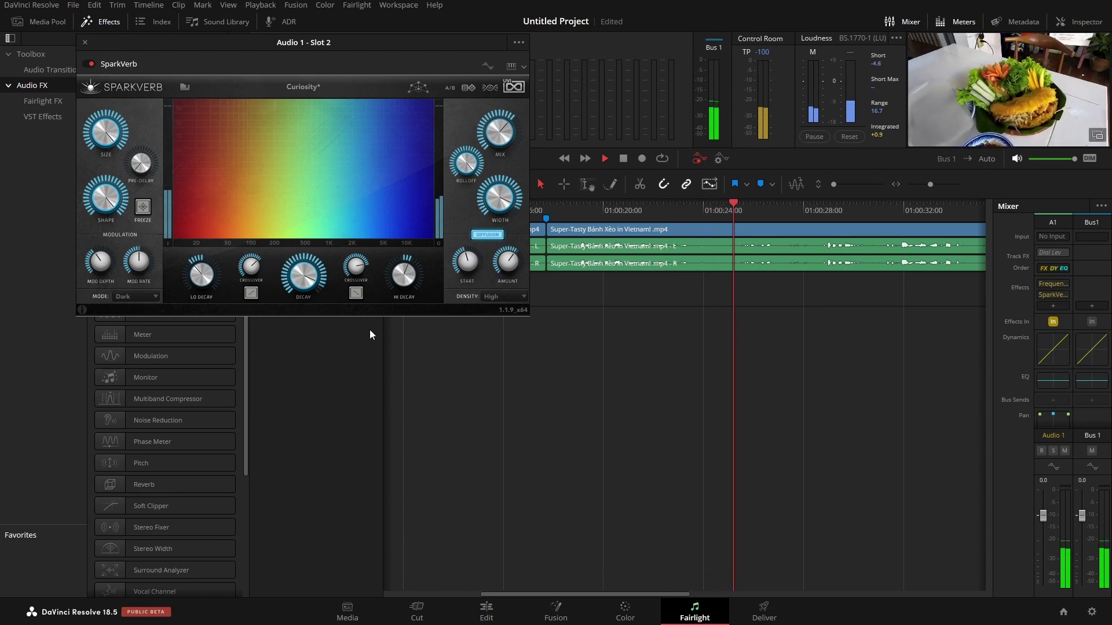
{"action": "left_click", "coordinate": [1096, 135]}
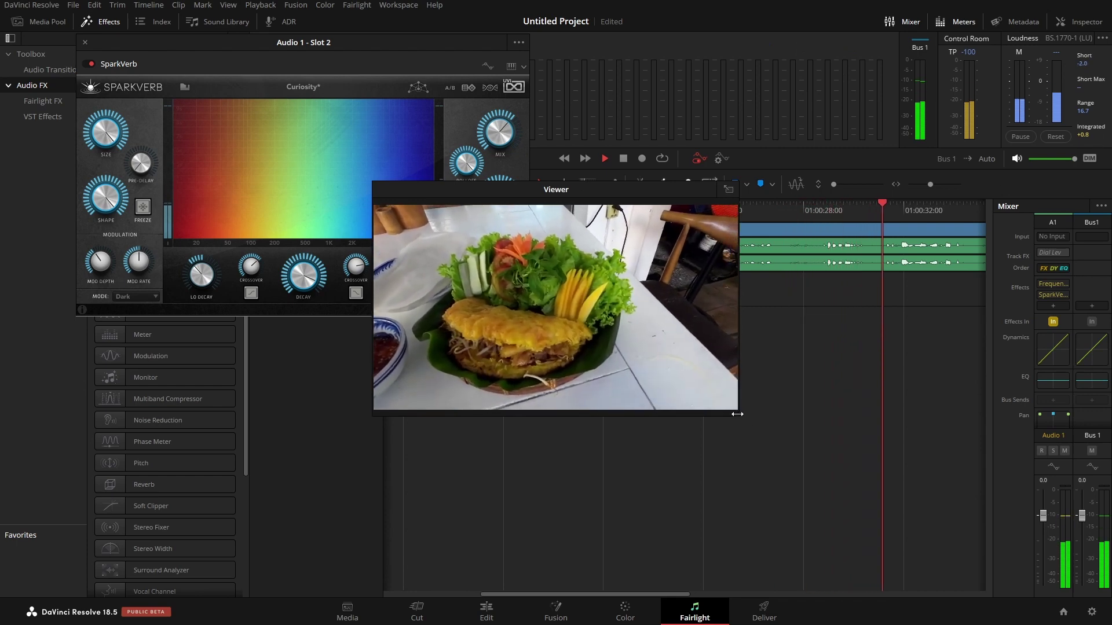
{"action": "left_click_drag", "start_coordinate": [737, 414], "coordinate": [777, 455]}
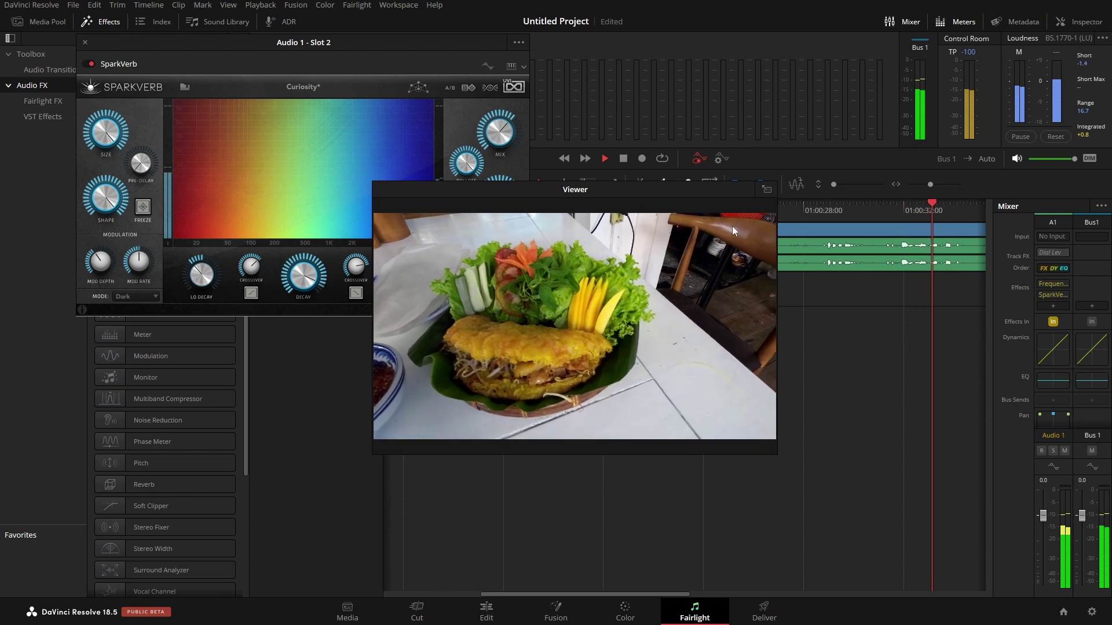
{"action": "left_click", "coordinate": [766, 189]}
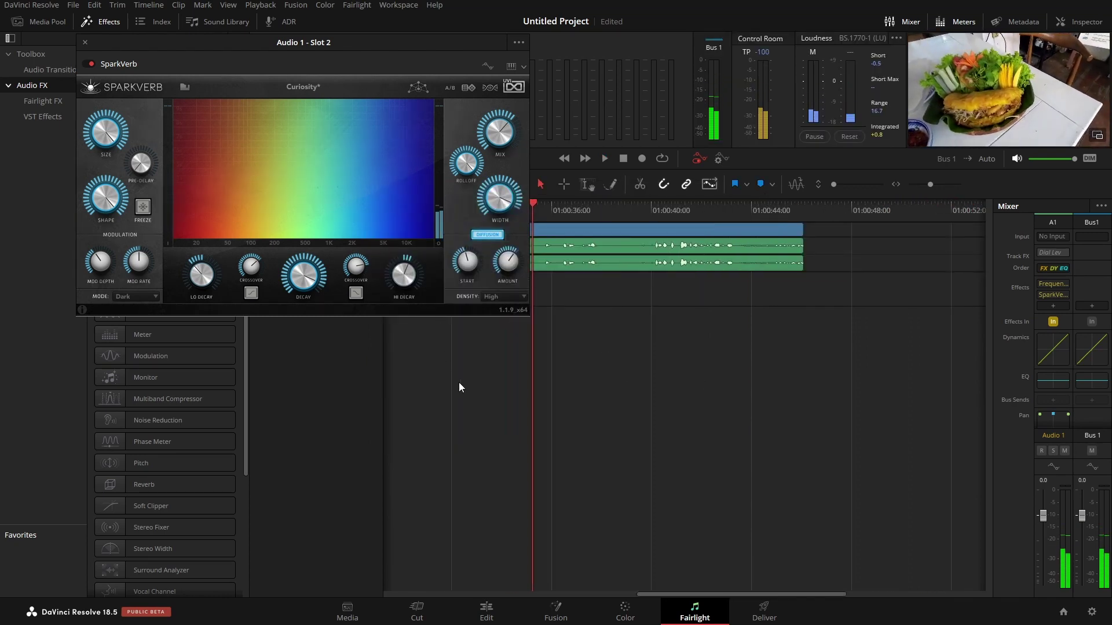
{"action": "left_click", "coordinate": [84, 43]}
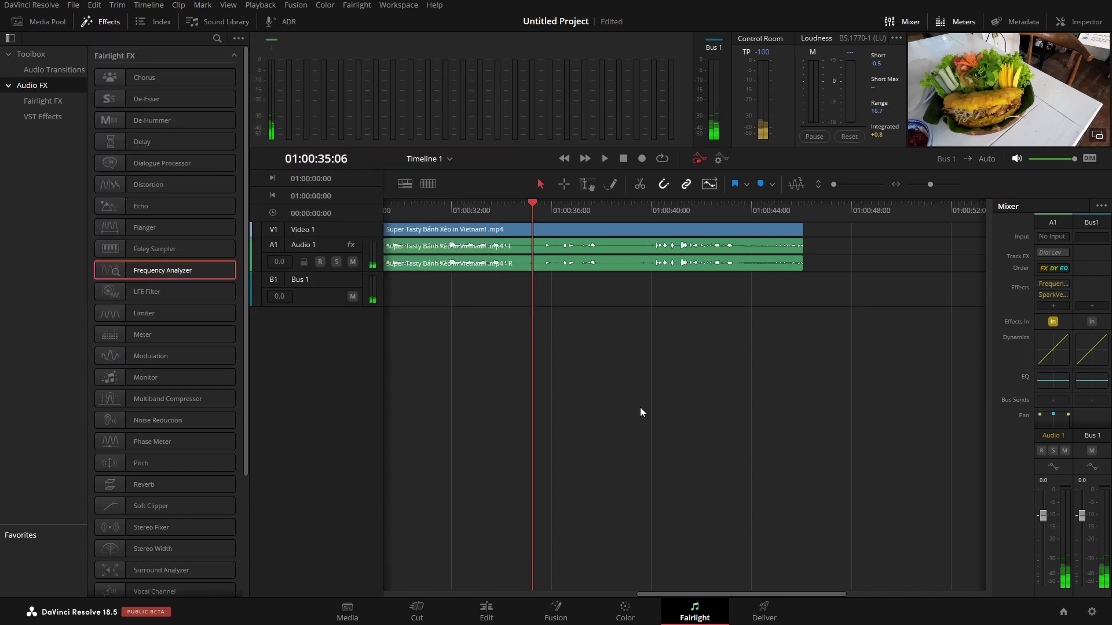
Open the Dynamics of Audio 1, switch the Compressor and the Limiter on and off again, and close the window
{"action": "left_click", "coordinate": [1054, 268]}
{"action": "left_click", "coordinate": [997, 304]}
{"action": "left_click", "coordinate": [1051, 354]}
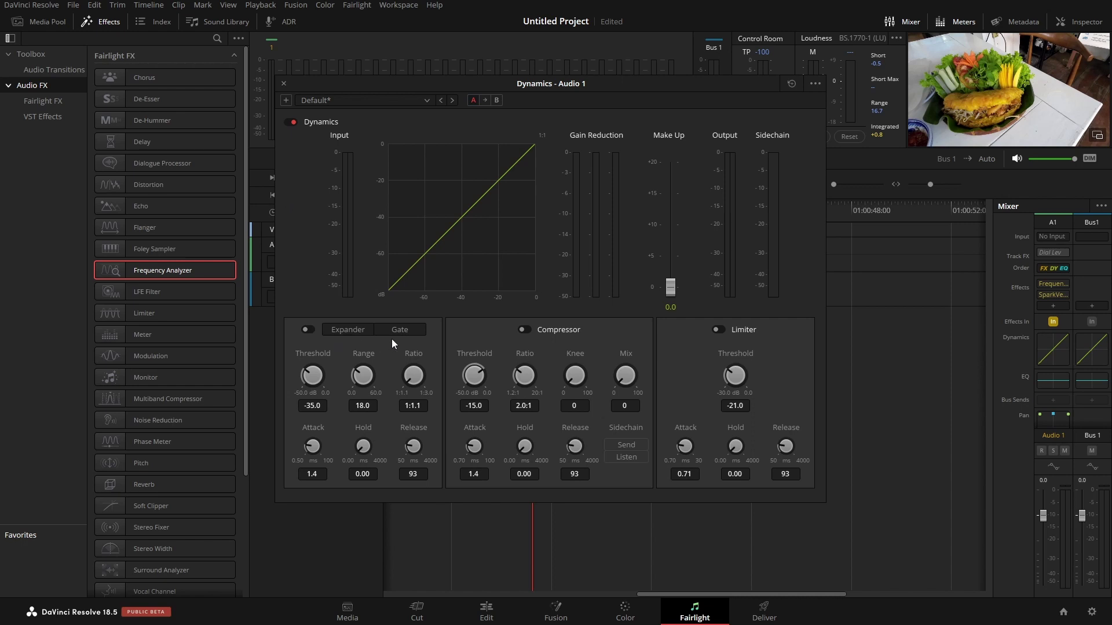
{"action": "left_click", "coordinate": [525, 330]}
{"action": "left_click", "coordinate": [520, 331]}
{"action": "left_click", "coordinate": [720, 330]}
{"action": "left_click", "coordinate": [718, 330]}
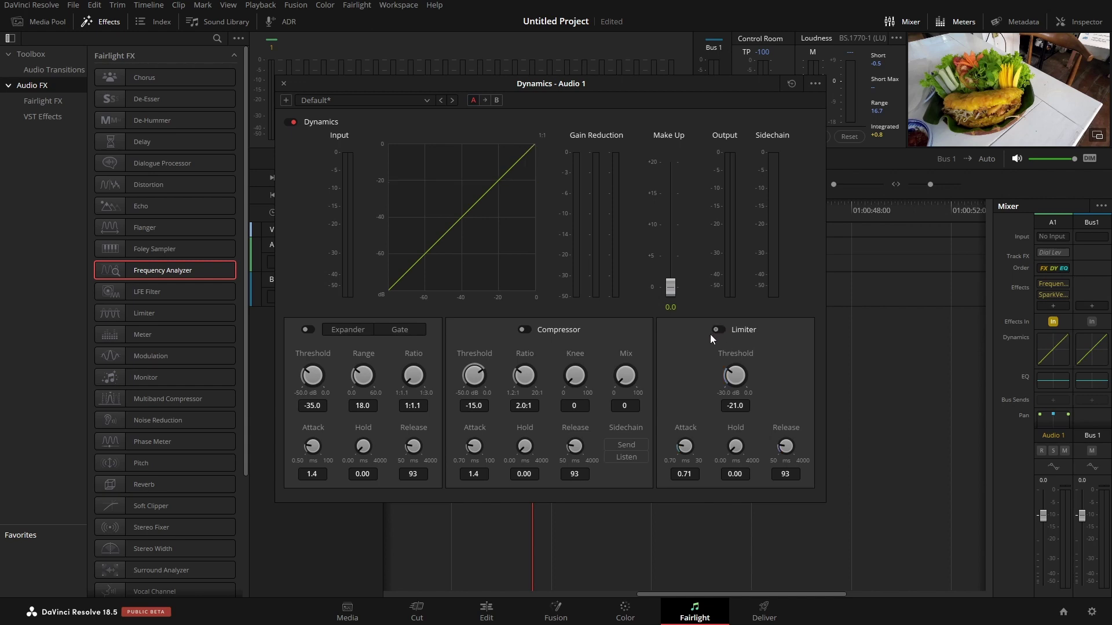
{"action": "left_click", "coordinate": [284, 84]}
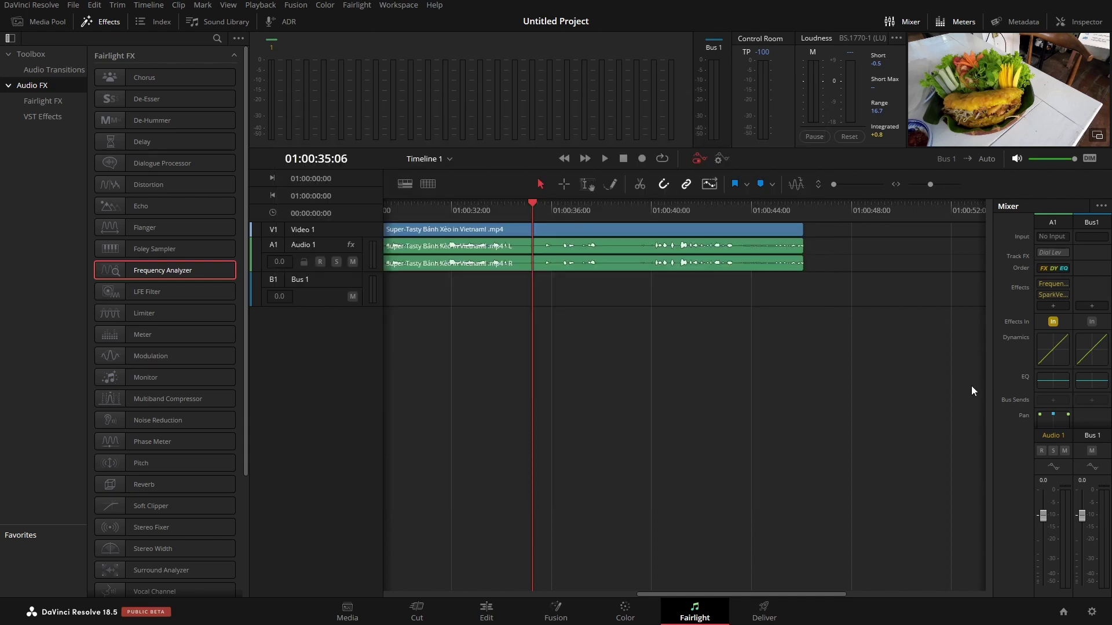
Review the Equalizer bands and the Dynamics settings of Audio 1, closing each window after viewing
{"action": "double_click", "coordinate": [1049, 381]}
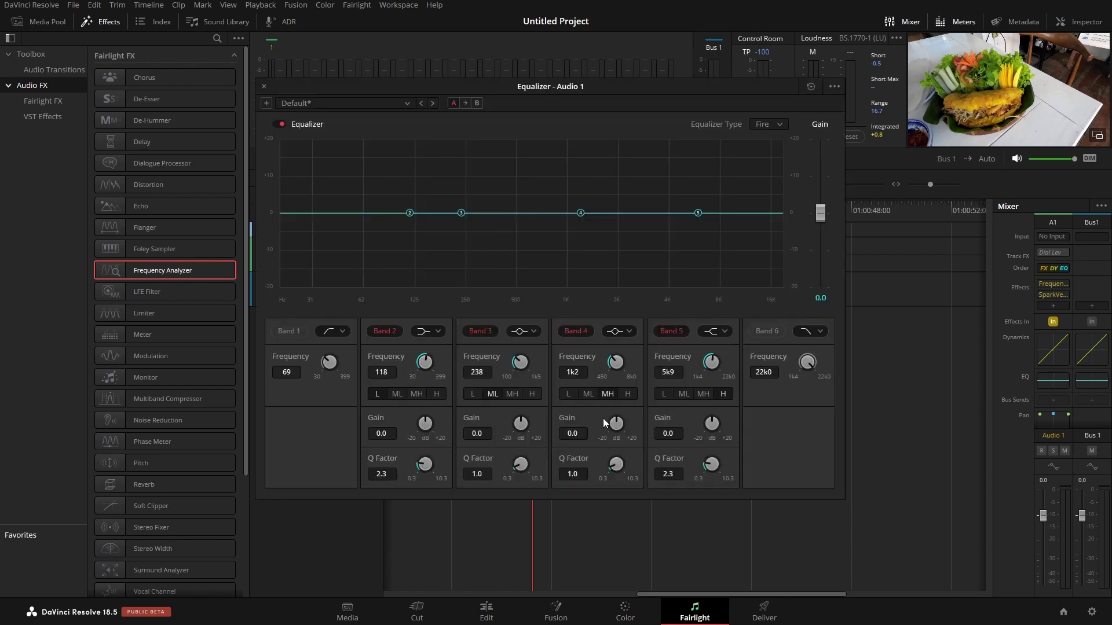
{"action": "left_click", "coordinate": [264, 87]}
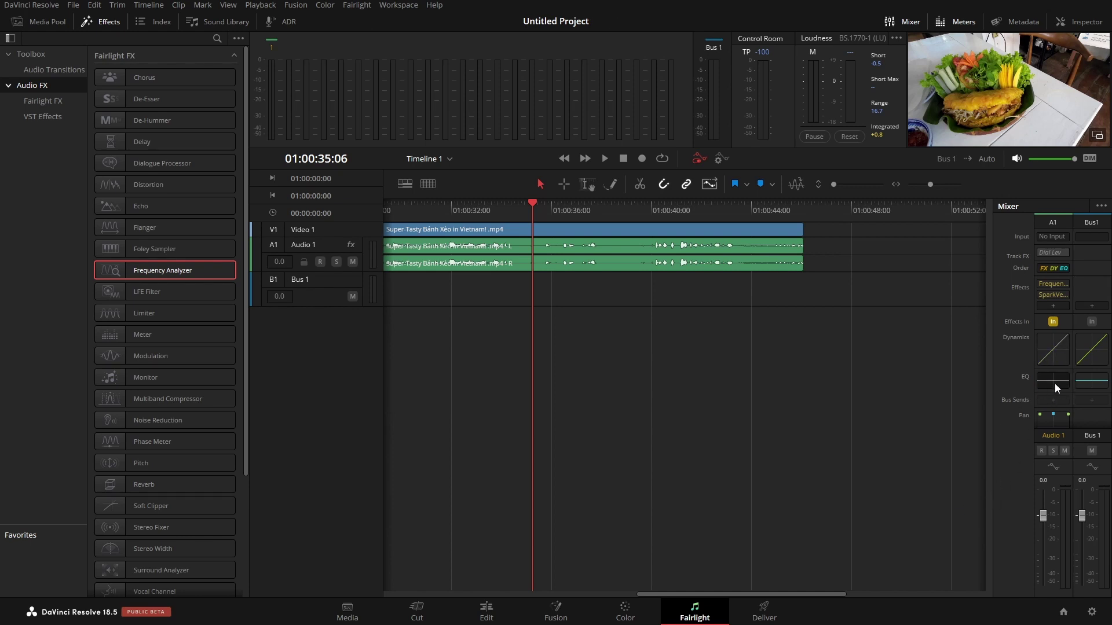
{"action": "double_click", "coordinate": [1052, 349]}
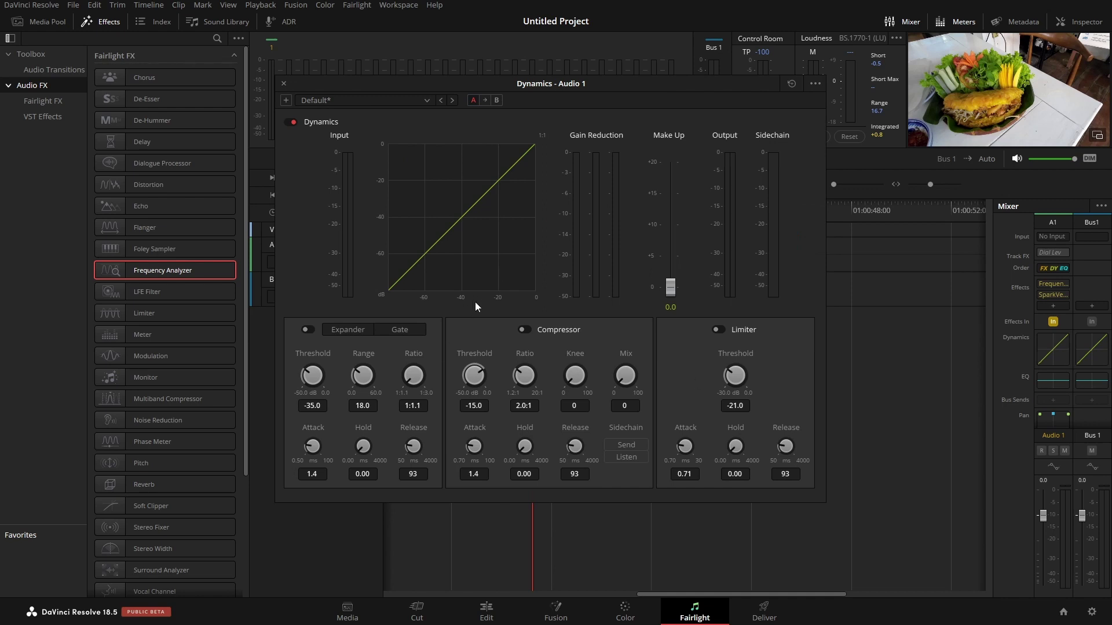
{"action": "left_click", "coordinate": [283, 83]}
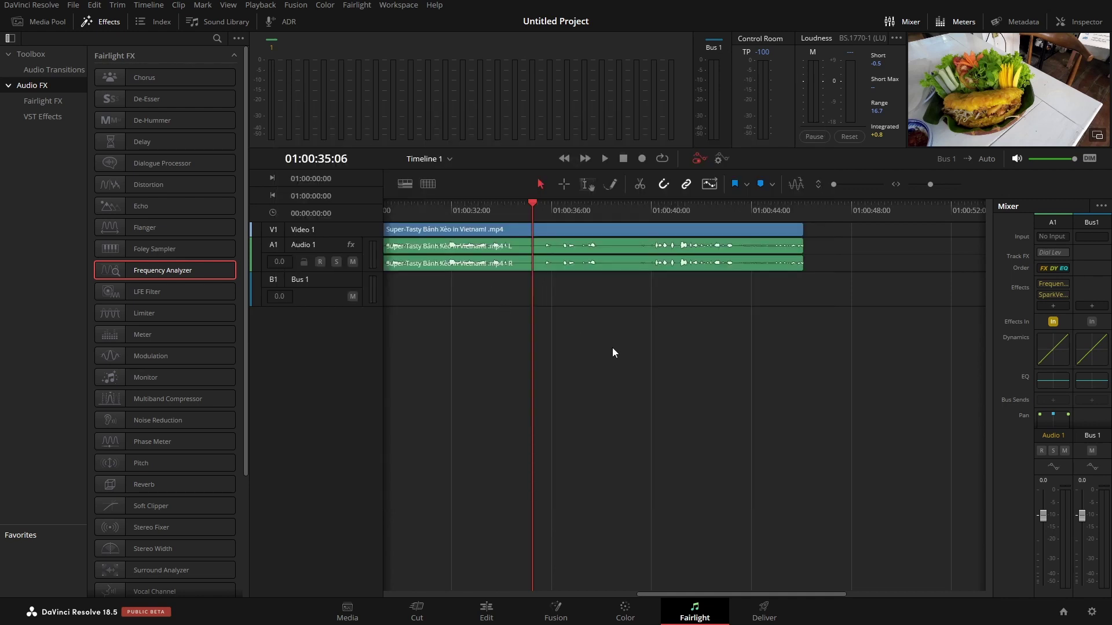